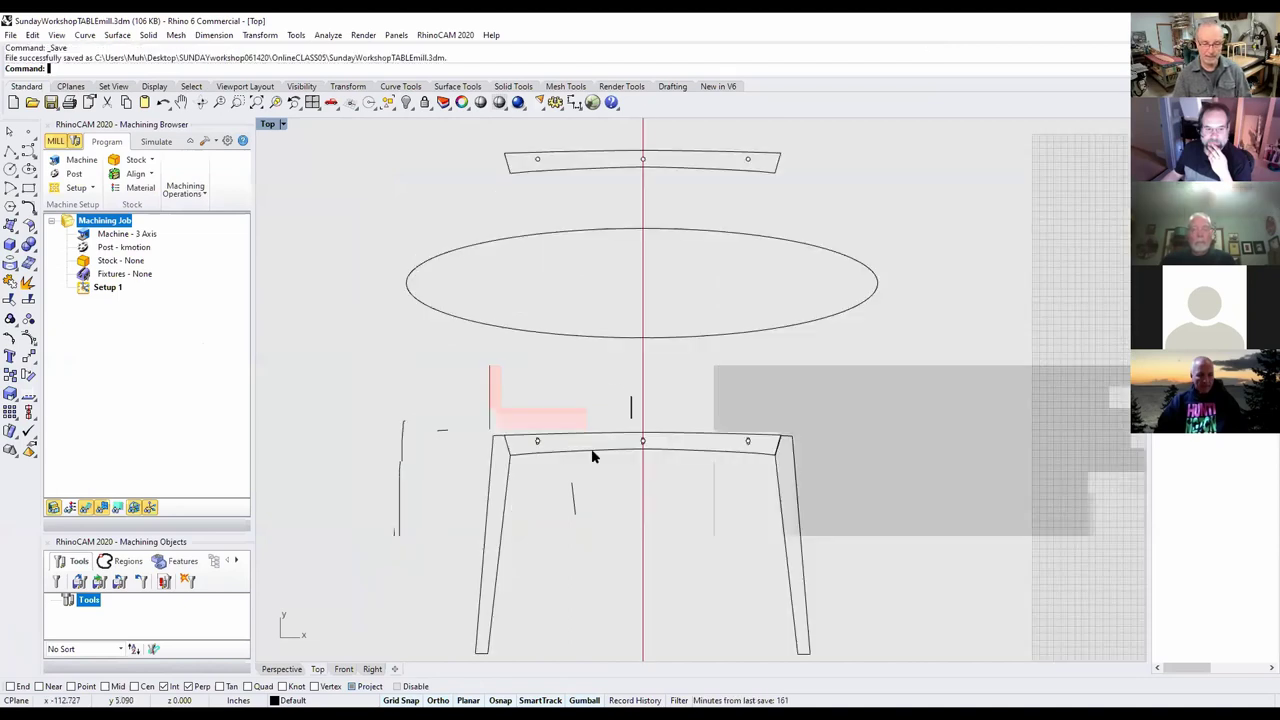
# Highlight the two legs, the oval top and the upper rail one after another to identify the table parts.
pyautogui.click(507, 492)
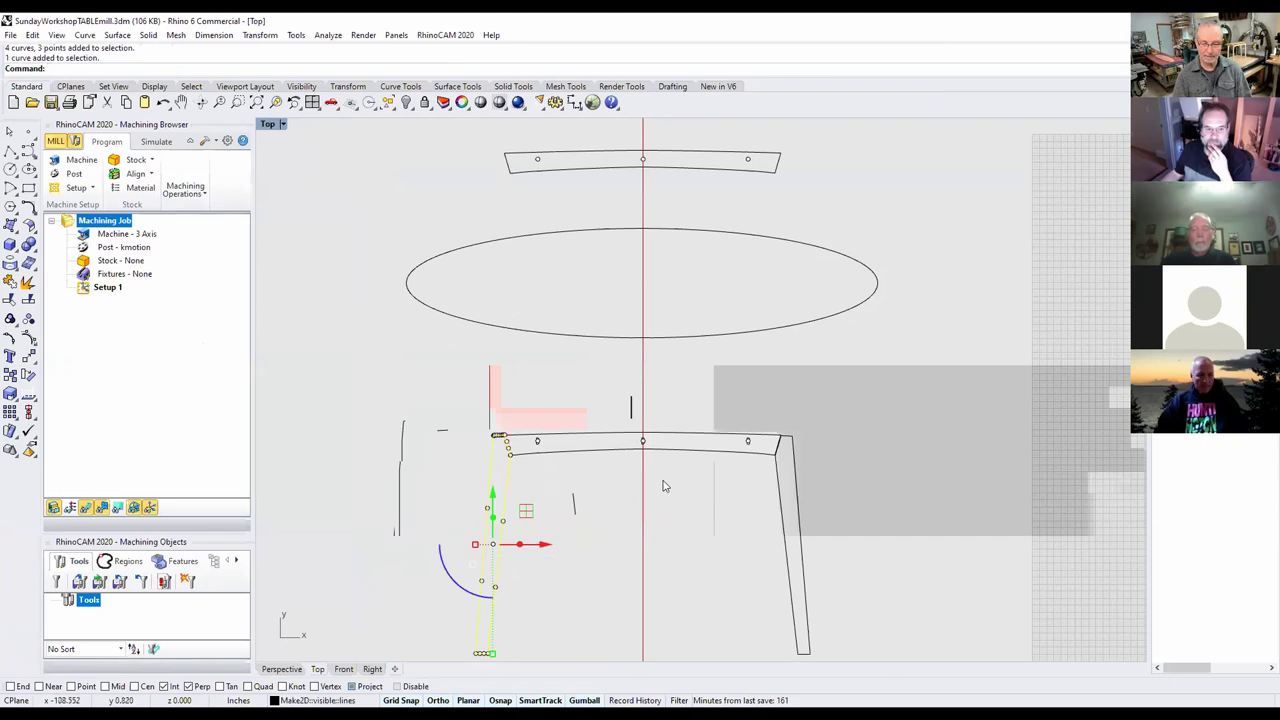
pyautogui.click(788, 486)
pyautogui.click(850, 309)
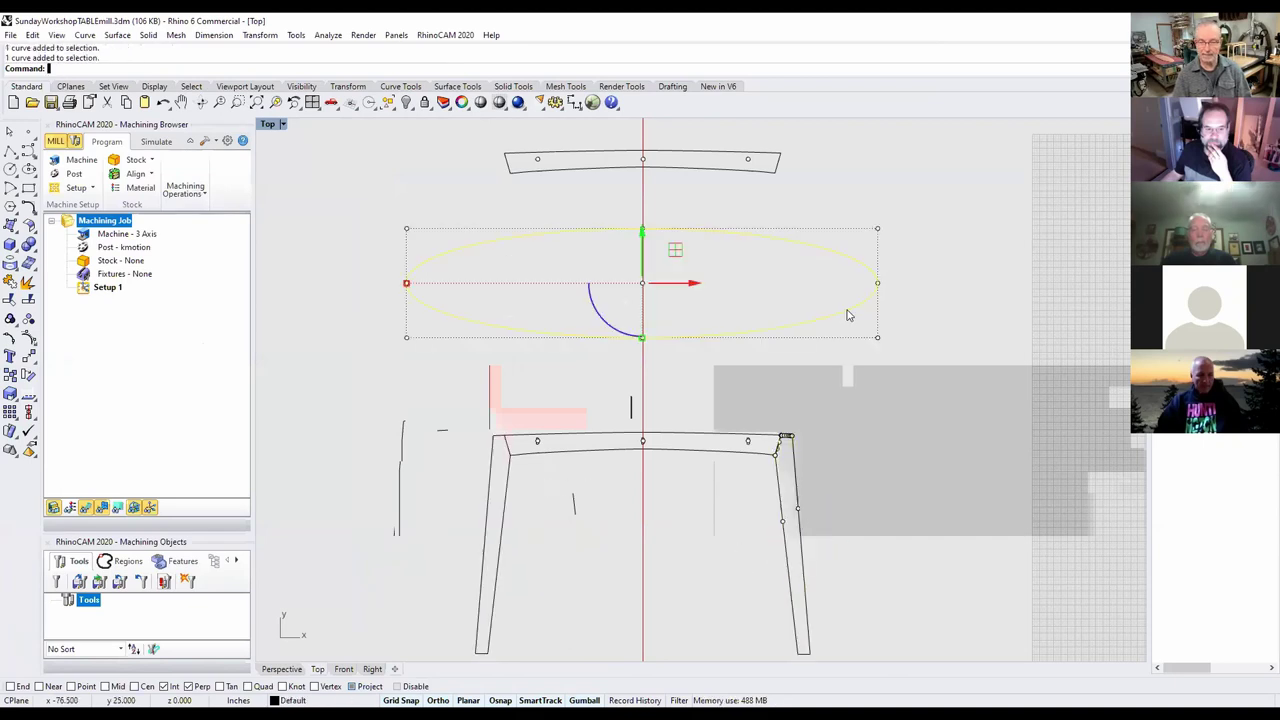
pyautogui.click(670, 170)
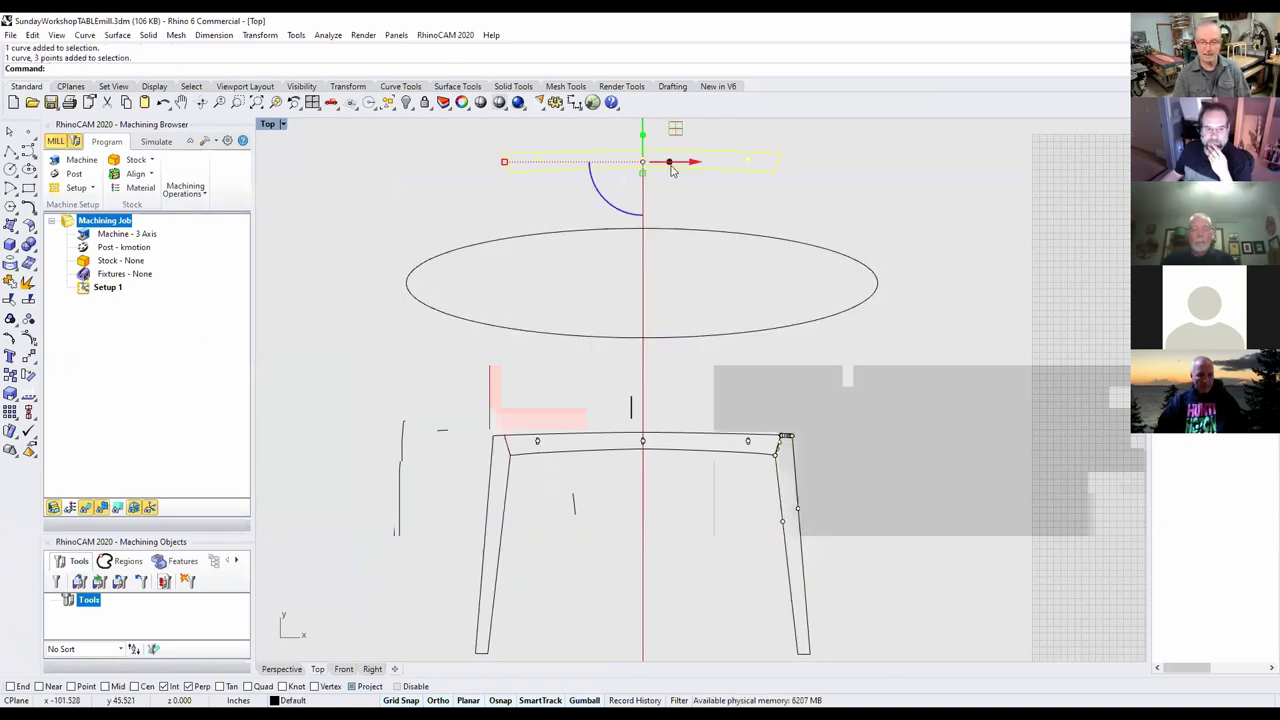
pyautogui.click(787, 197)
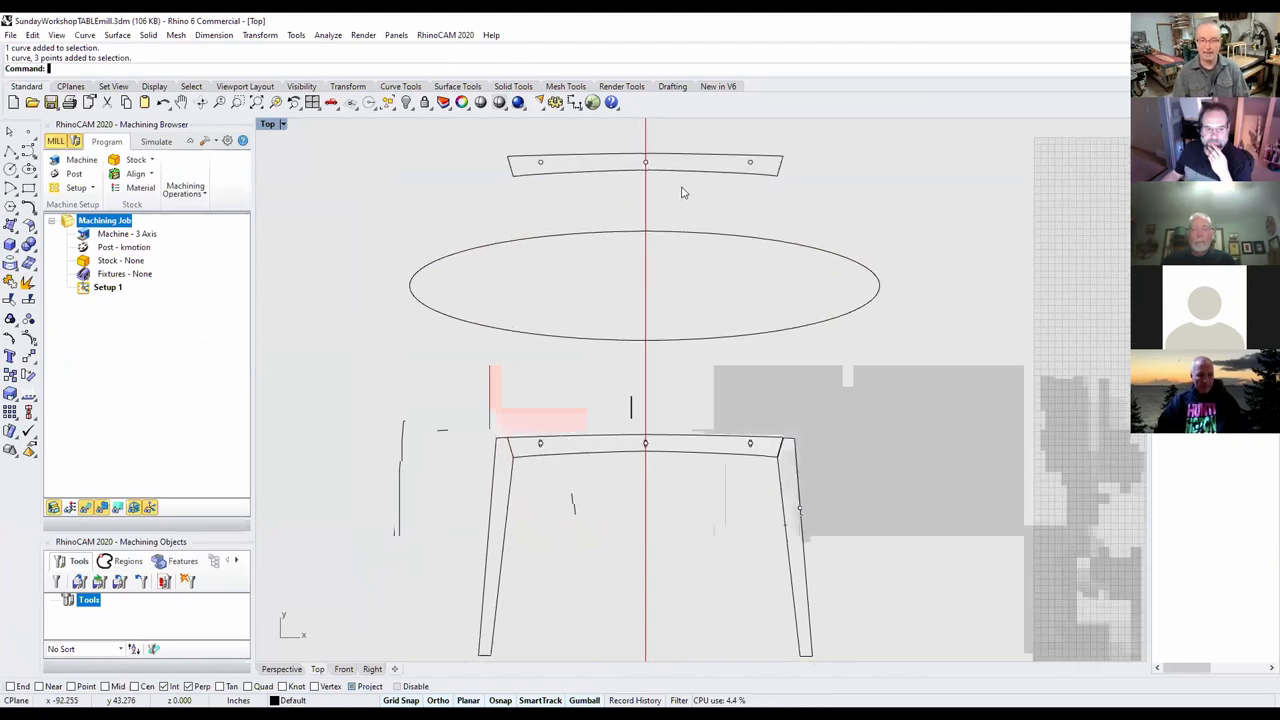
# Examine the curved rail with its holes, the oval top and the assembled leg frame in the Top view.
pyautogui.scroll(5, 683, 192)
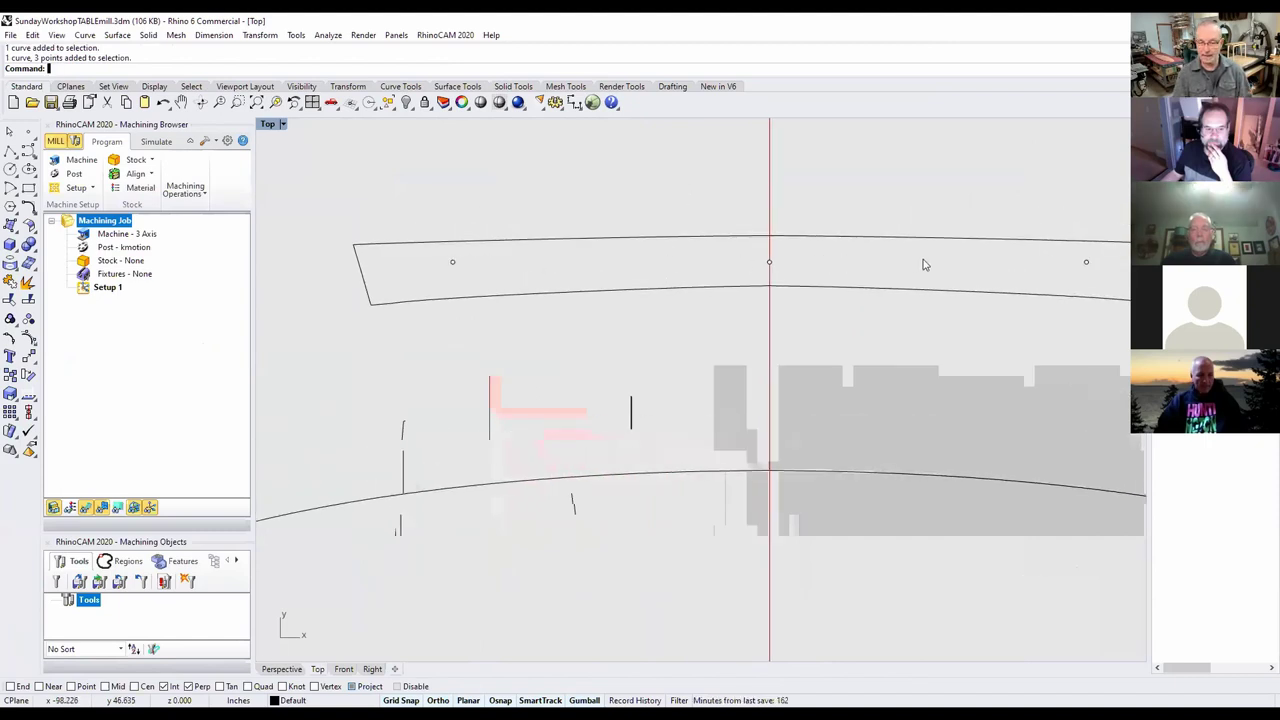
pyautogui.scroll(-1, 924, 264)
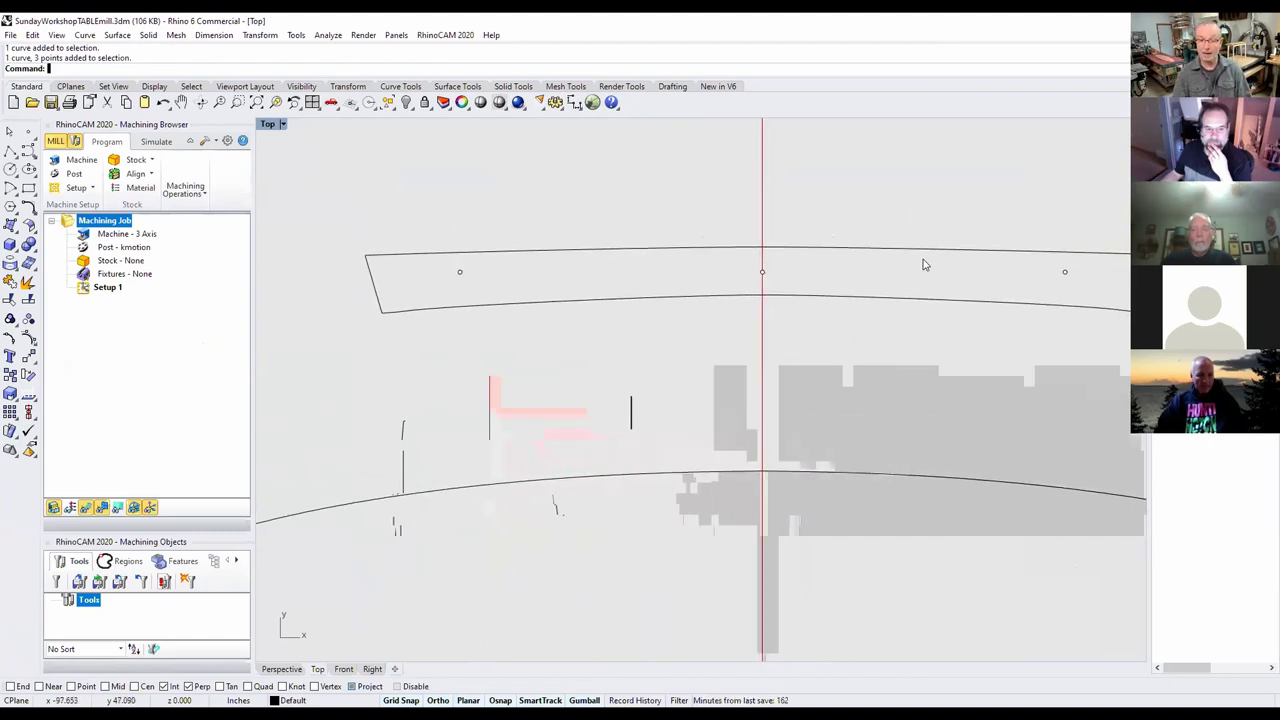
pyautogui.scroll(-5, 924, 264)
pyautogui.rightClick(924, 264)
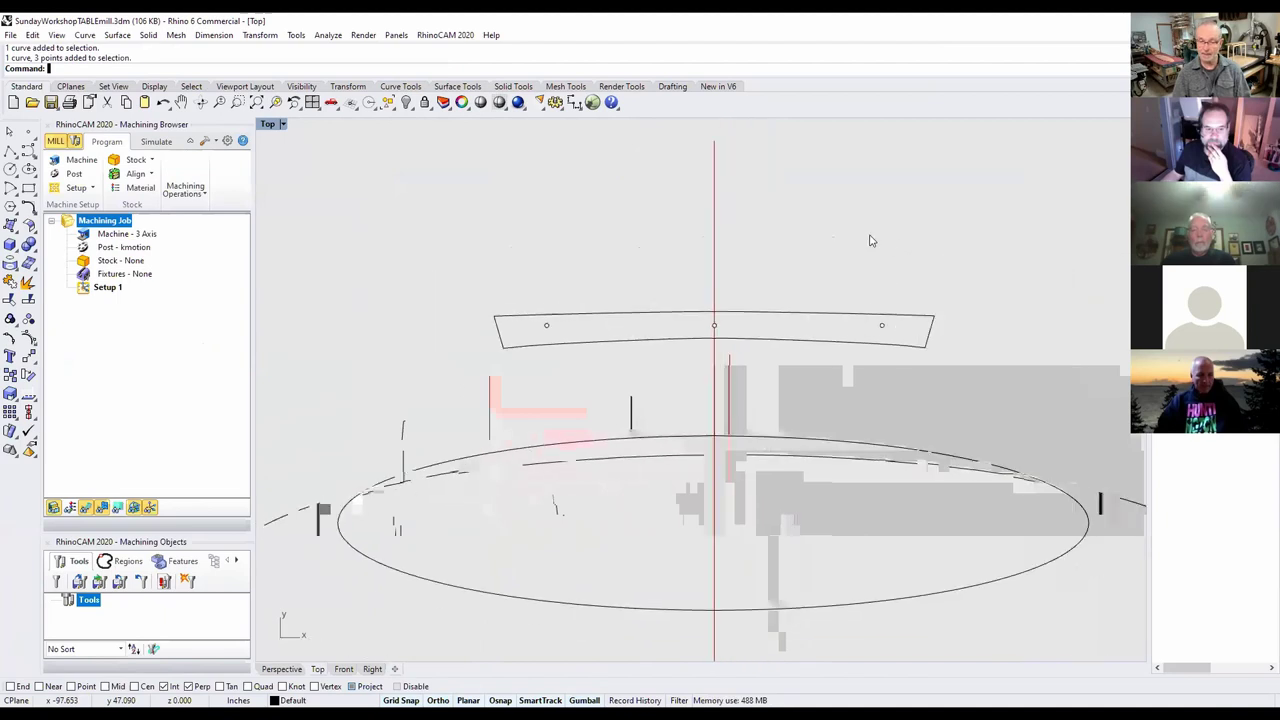
pyautogui.scroll(-2, 868, 240)
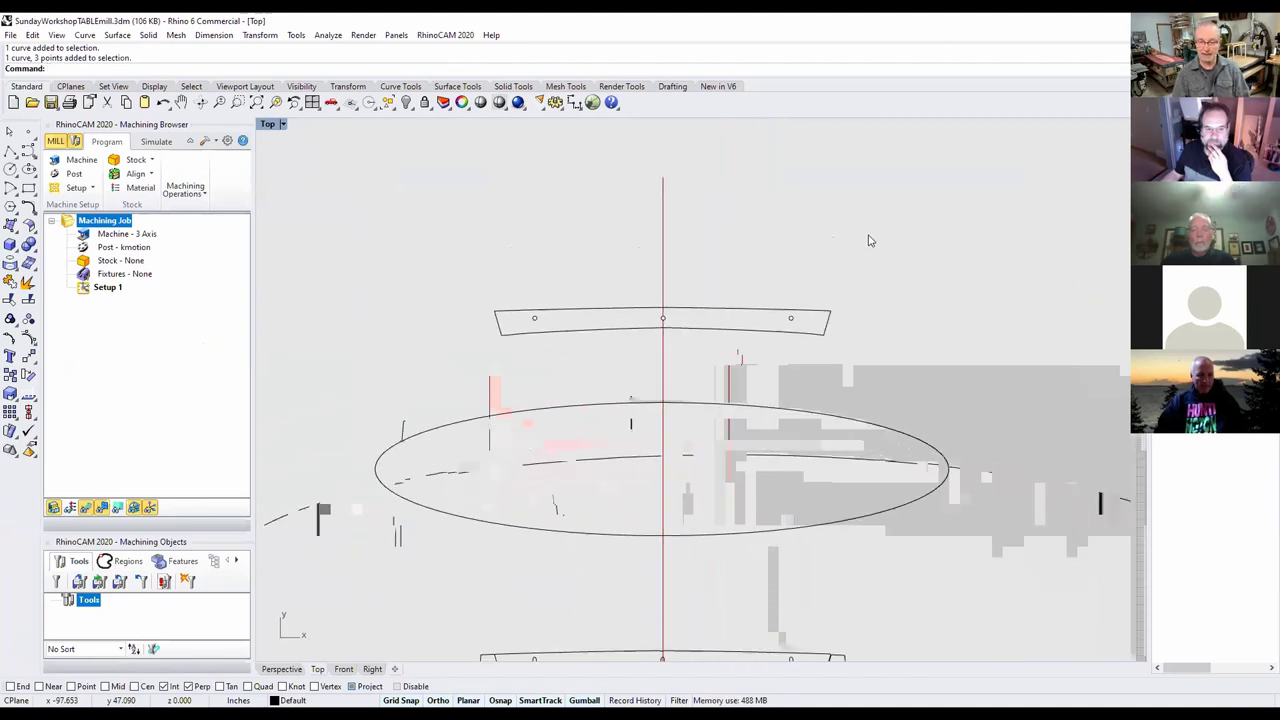
pyautogui.scroll(-2, 826, 249)
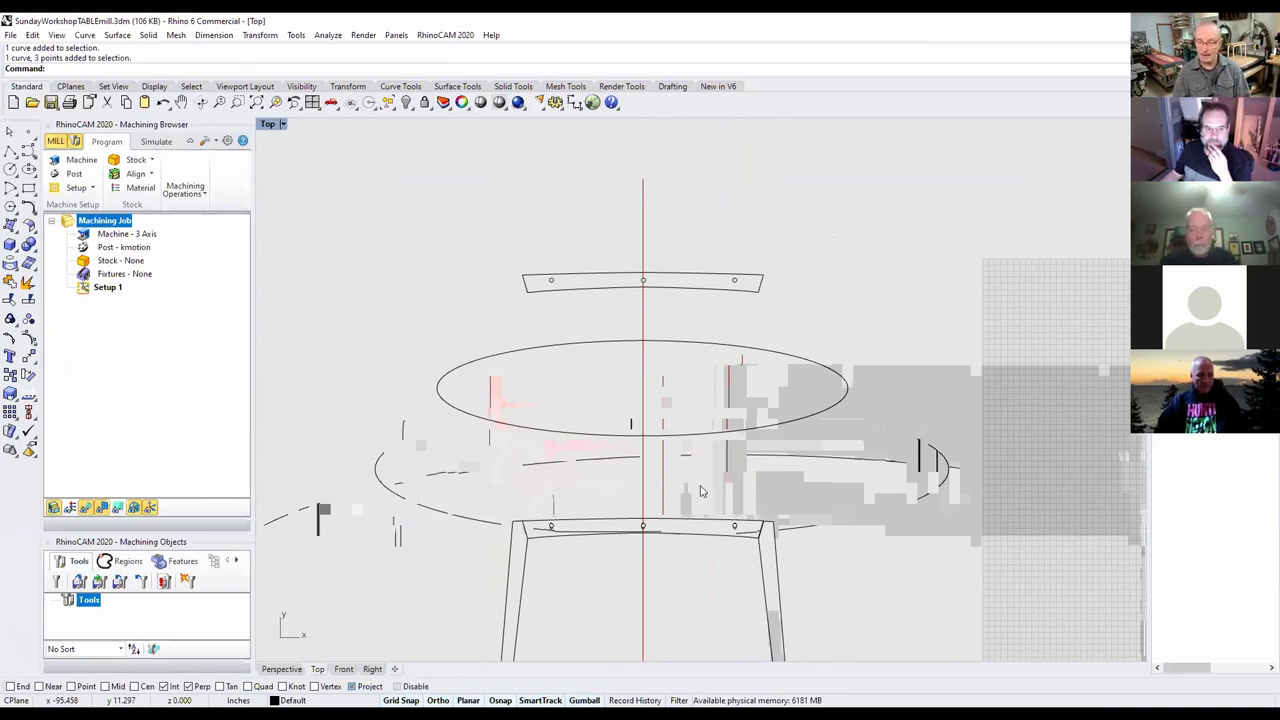
pyautogui.scroll(-1, 700, 491)
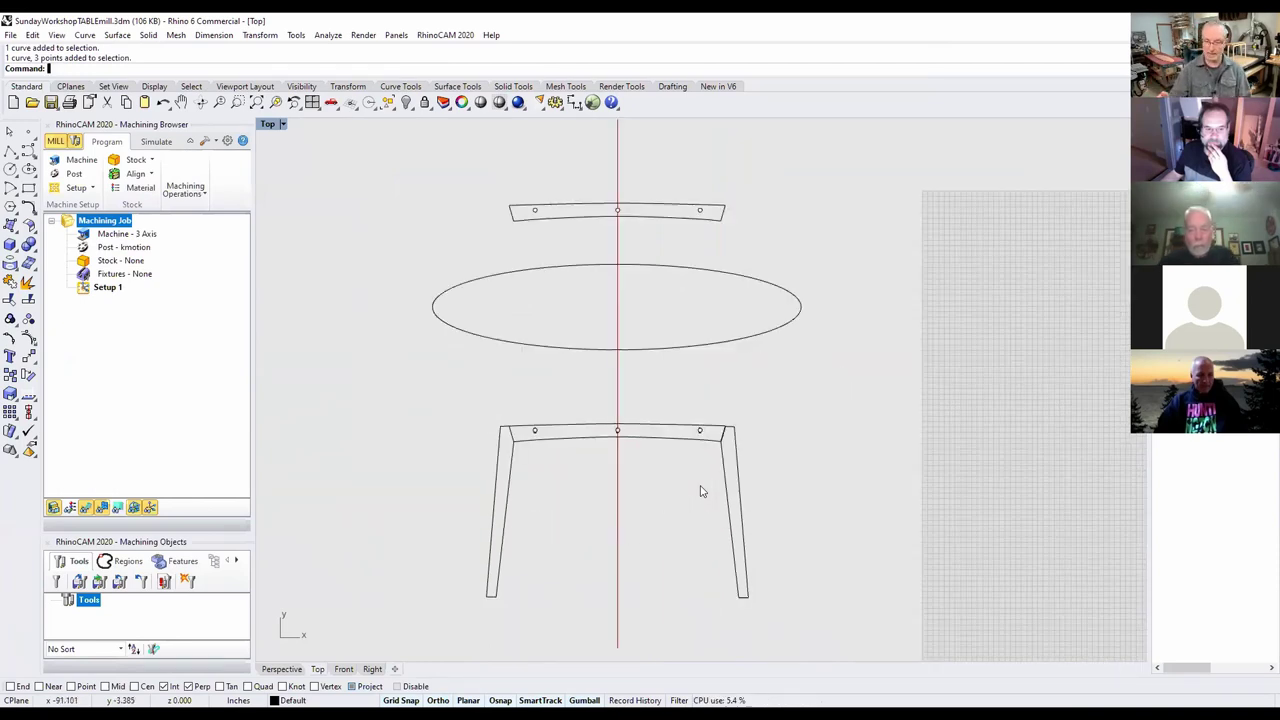
pyautogui.scroll(-1, 700, 491)
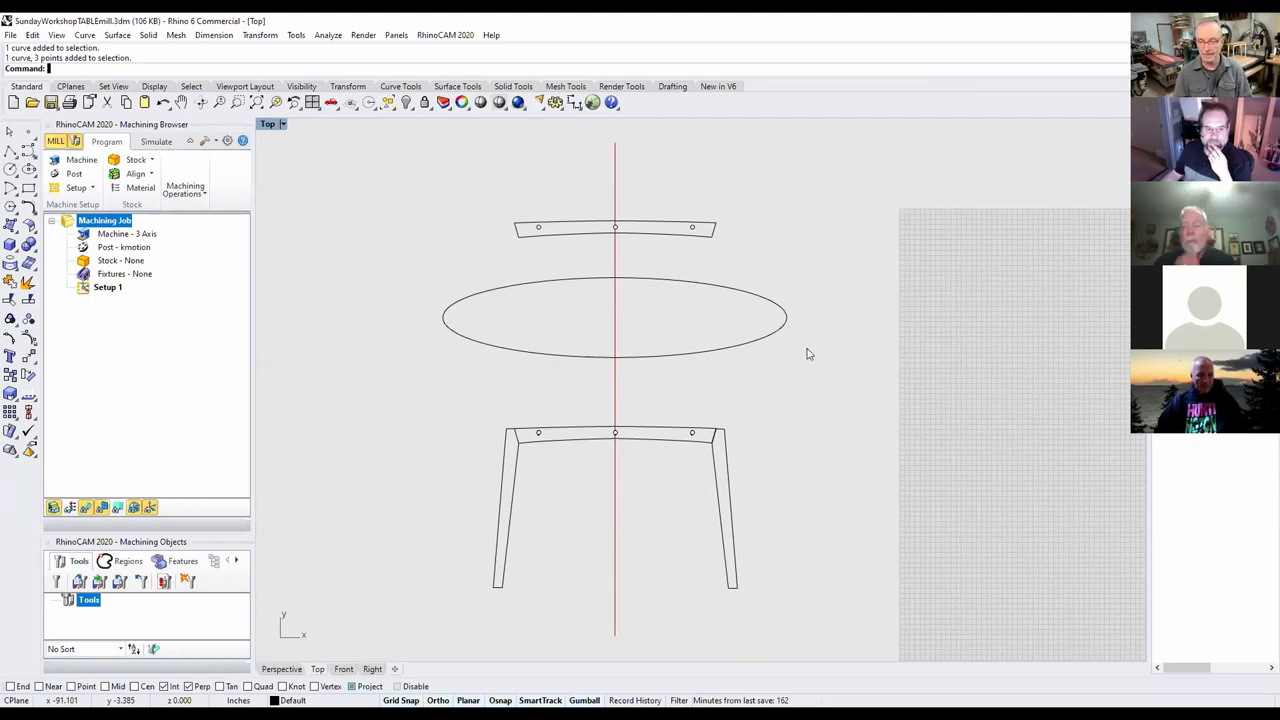
pyautogui.scroll(-1, 808, 353)
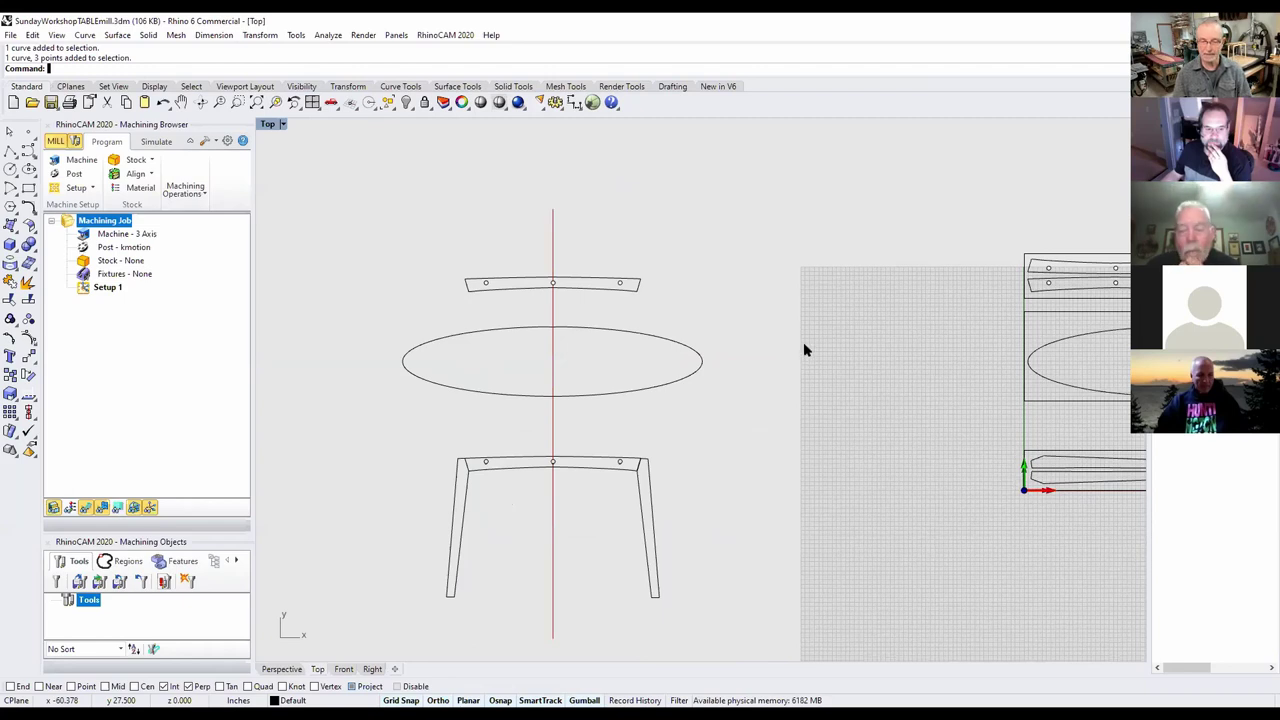
# Set up a 2 1/2 Axis Profiling operation with the two nested leg outlines as part regions and try to save it.
pyautogui.scroll(2, 803, 349)
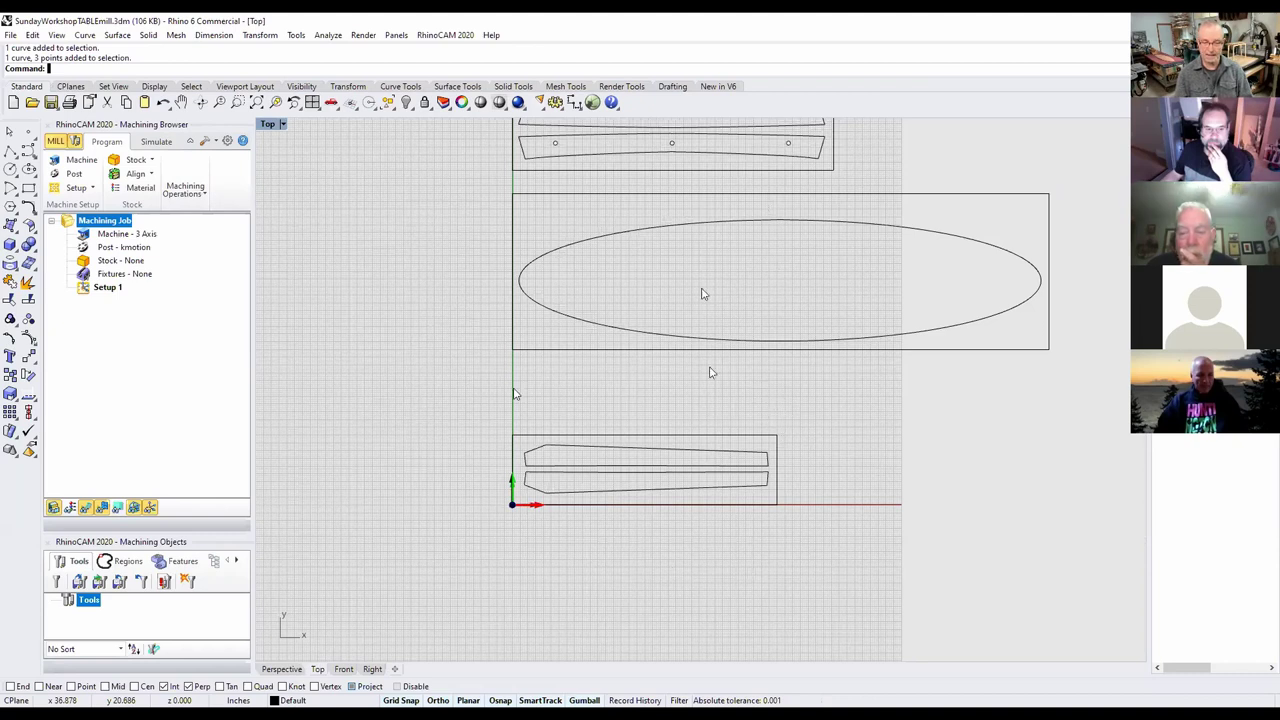
pyautogui.scroll(3, 401, 367)
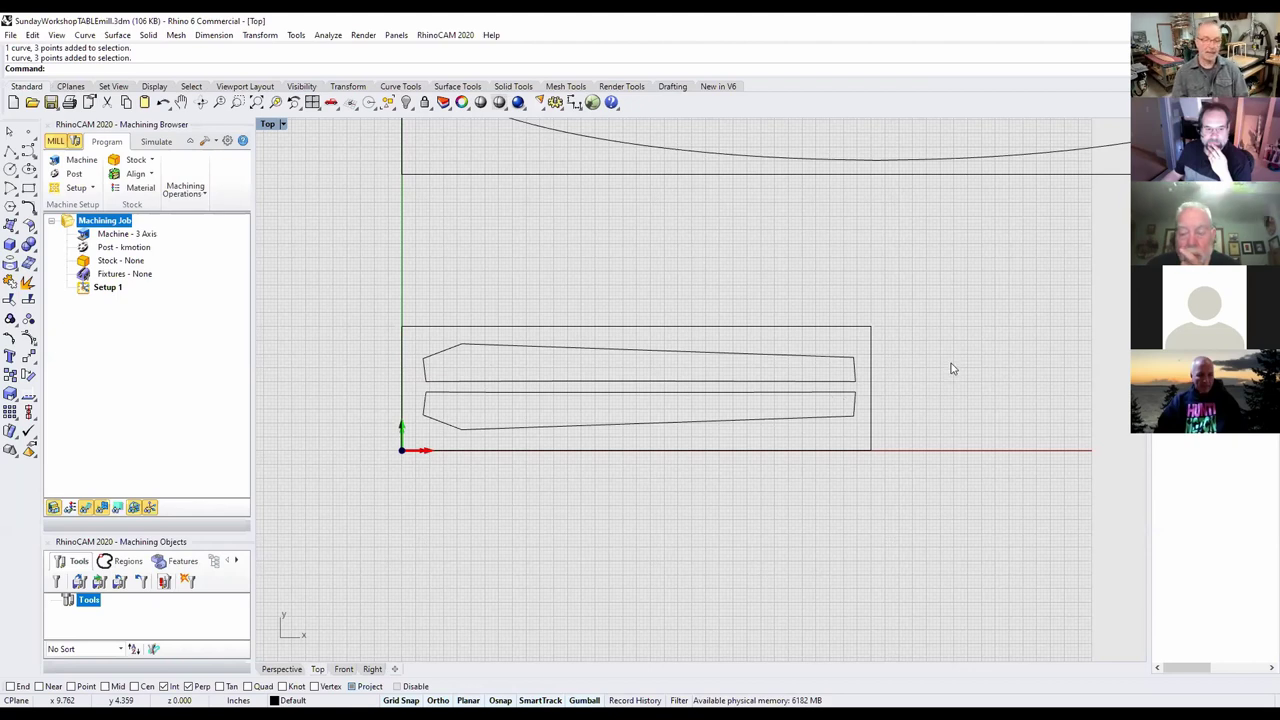
pyautogui.scroll(1, 952, 369)
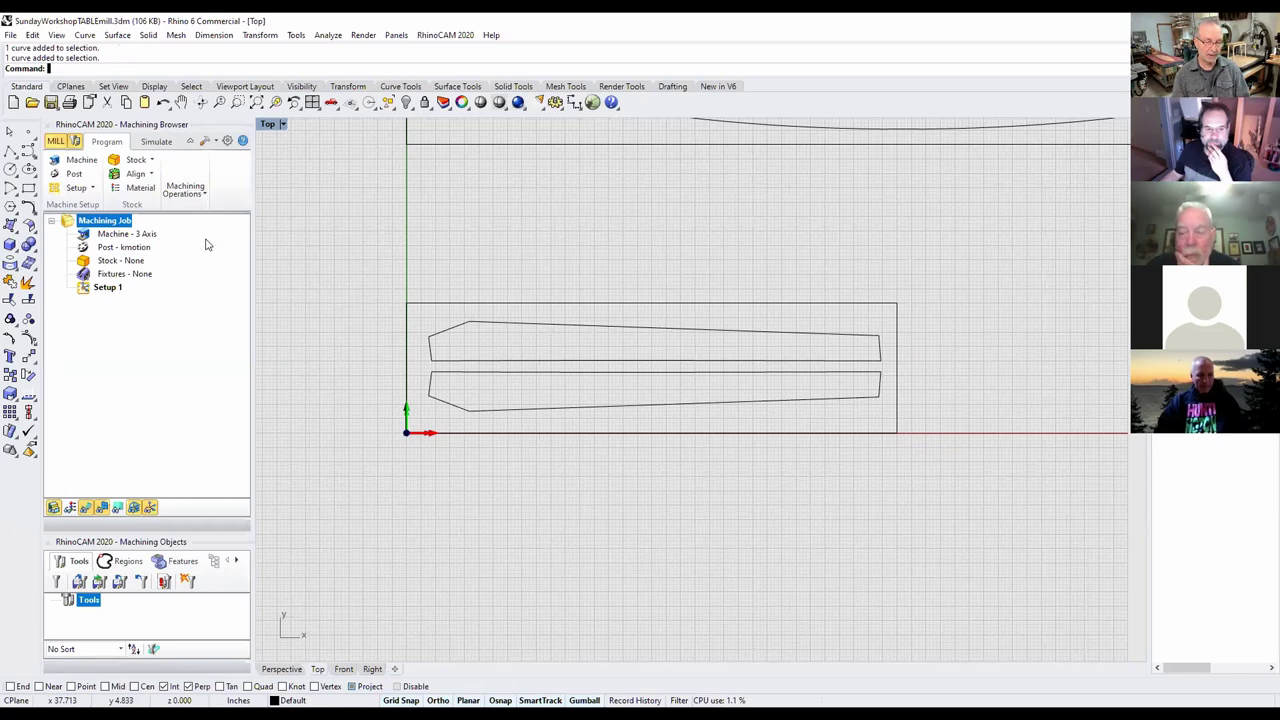
pyautogui.click(185, 190)
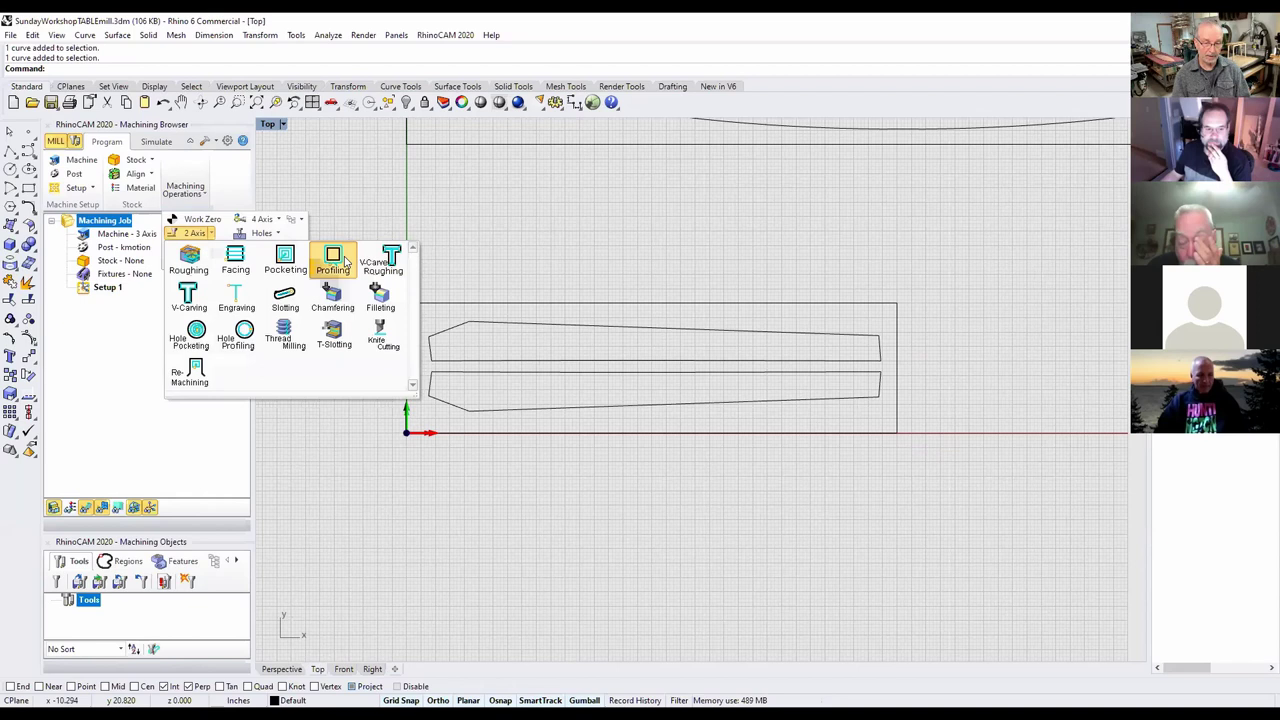
pyautogui.click(345, 261)
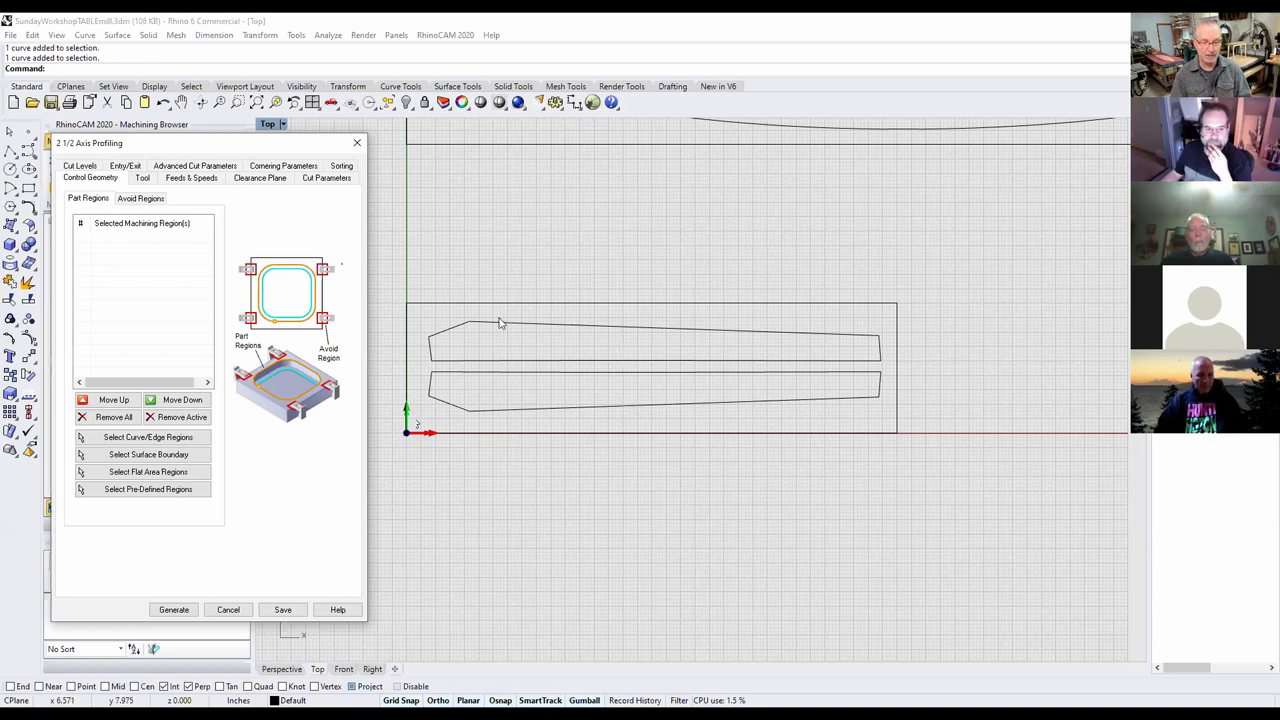
pyautogui.click(595, 364)
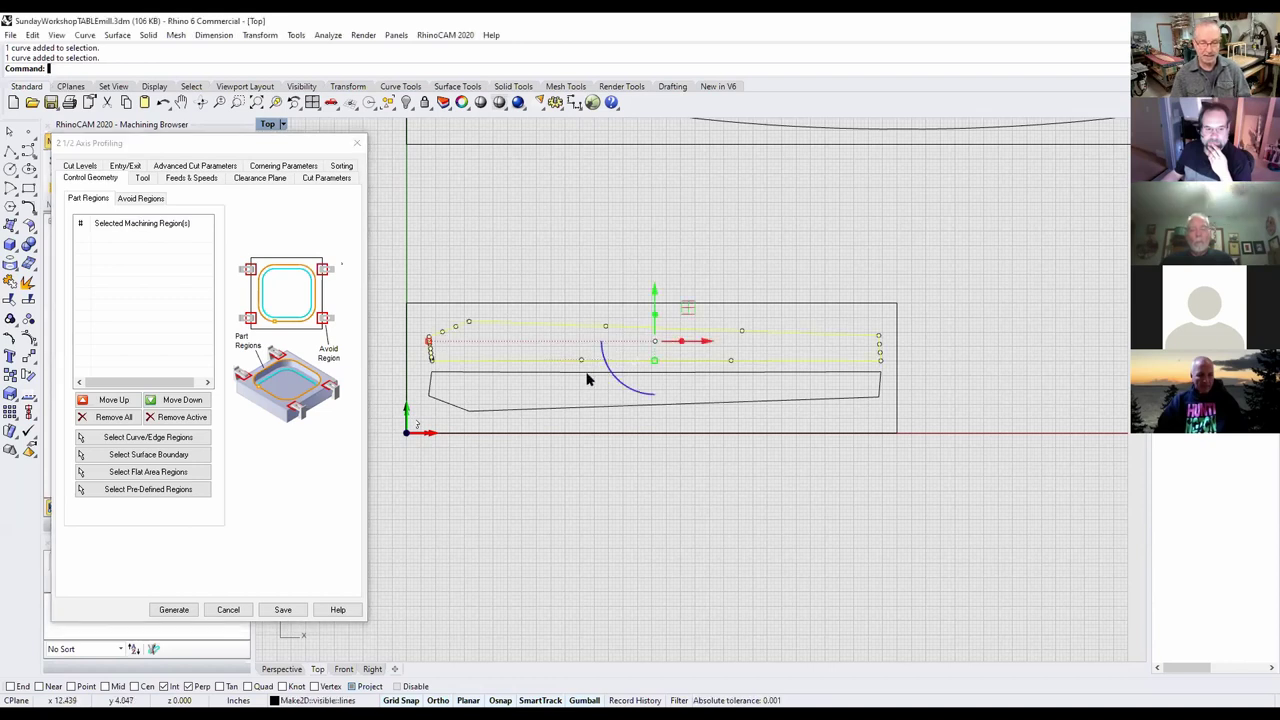
pyautogui.hotkey('ctrl', 'z')
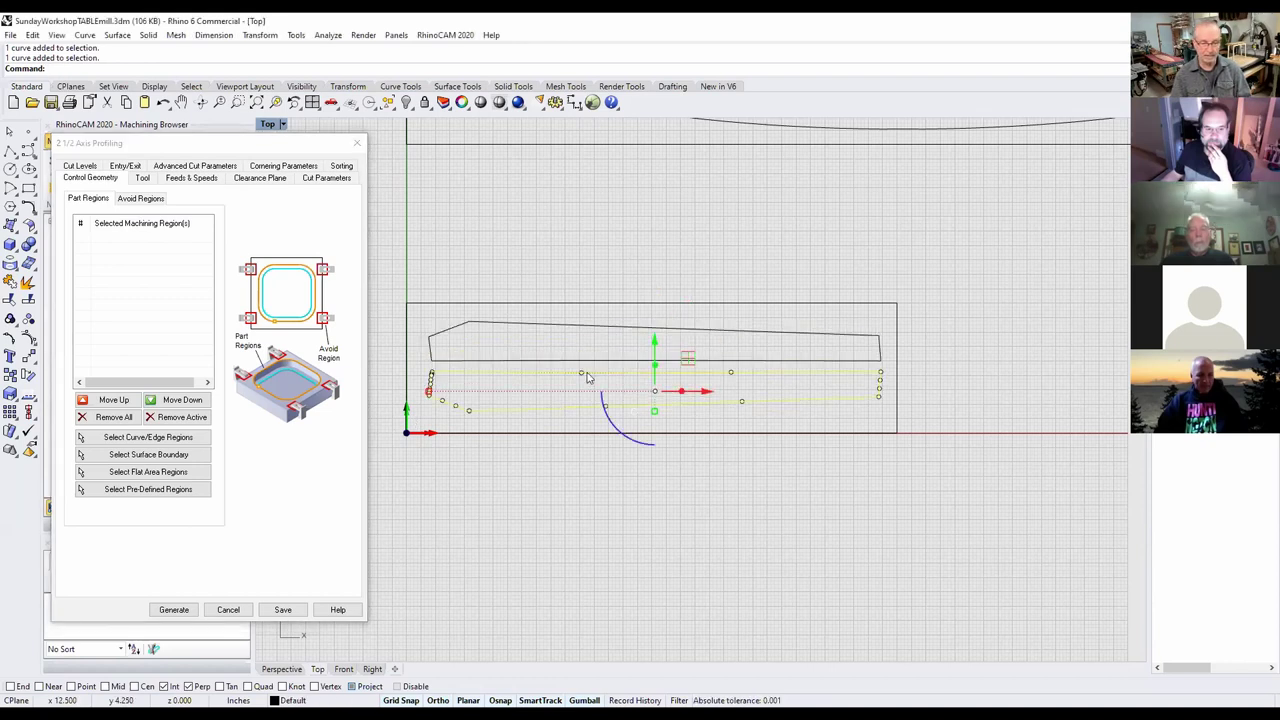
pyautogui.click(157, 440)
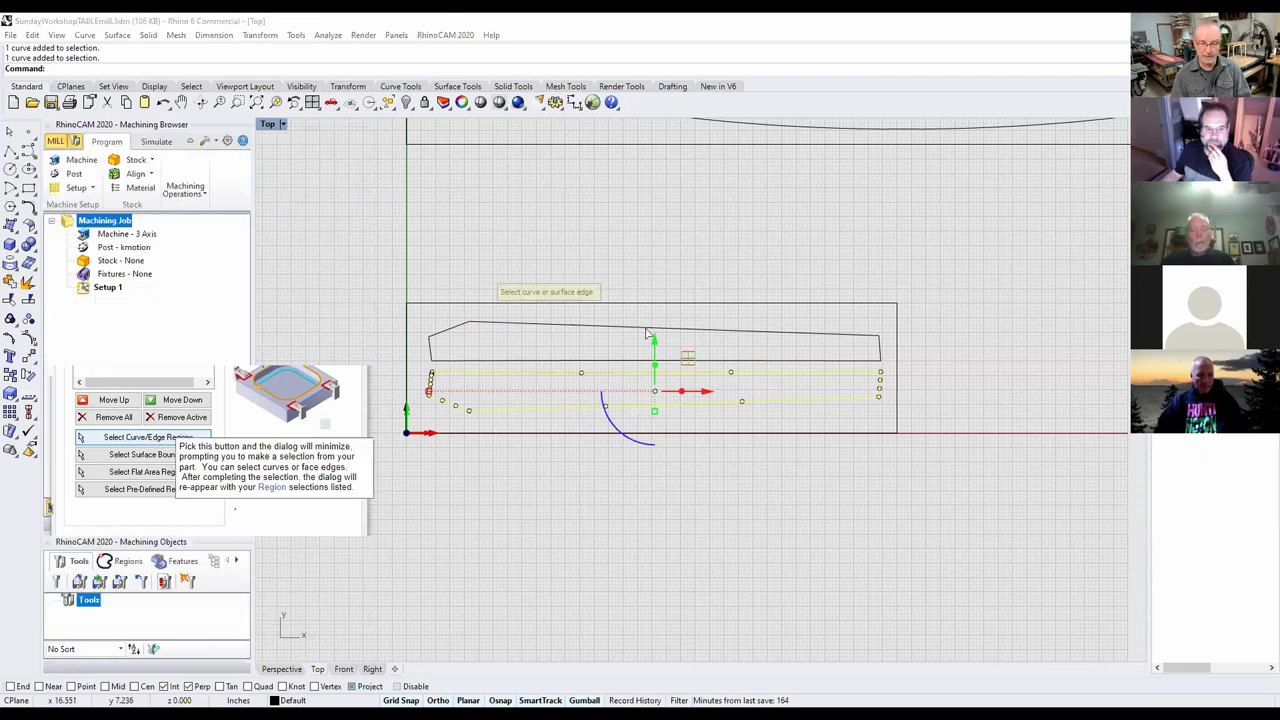
pyautogui.click(644, 375)
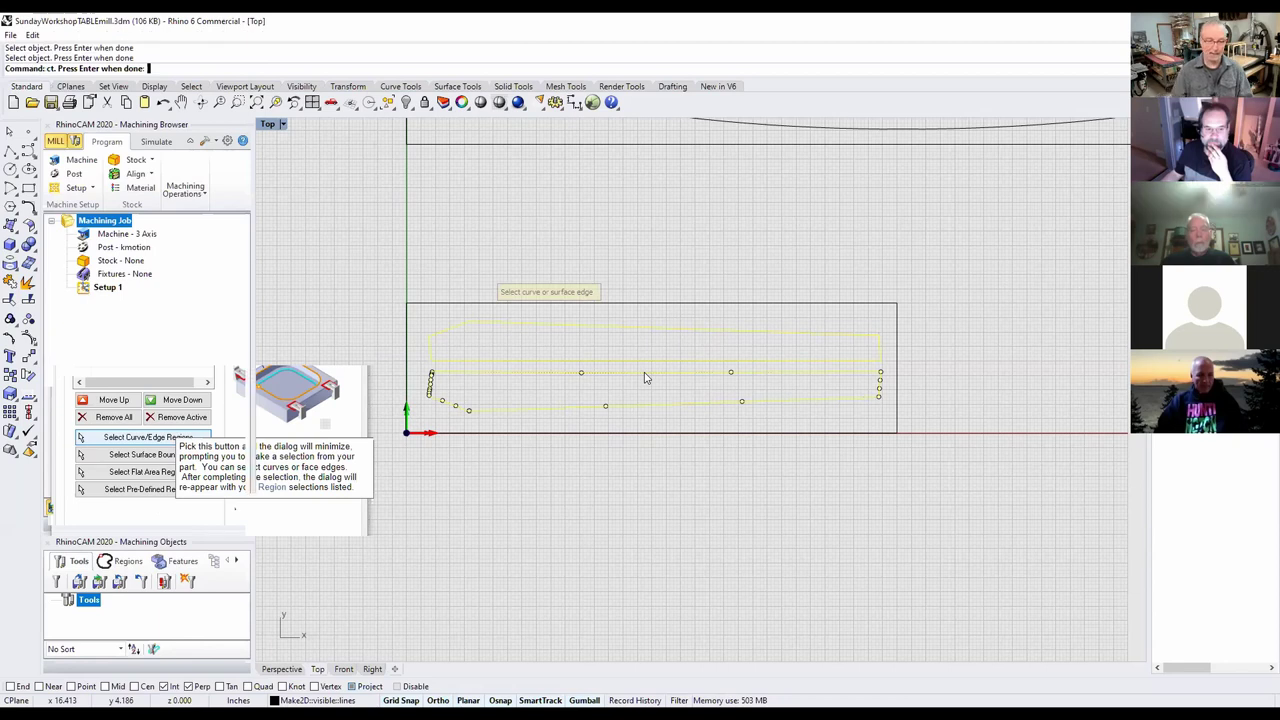
pyautogui.press('Return')
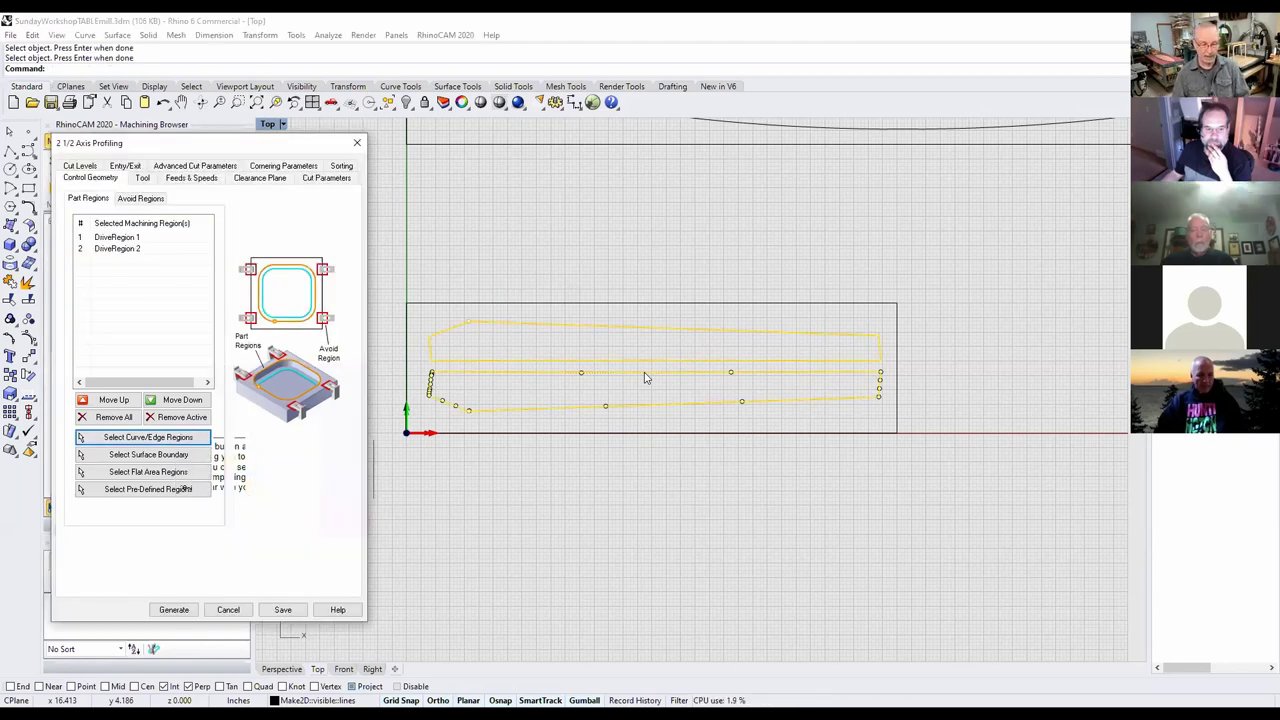
pyautogui.click(281, 611)
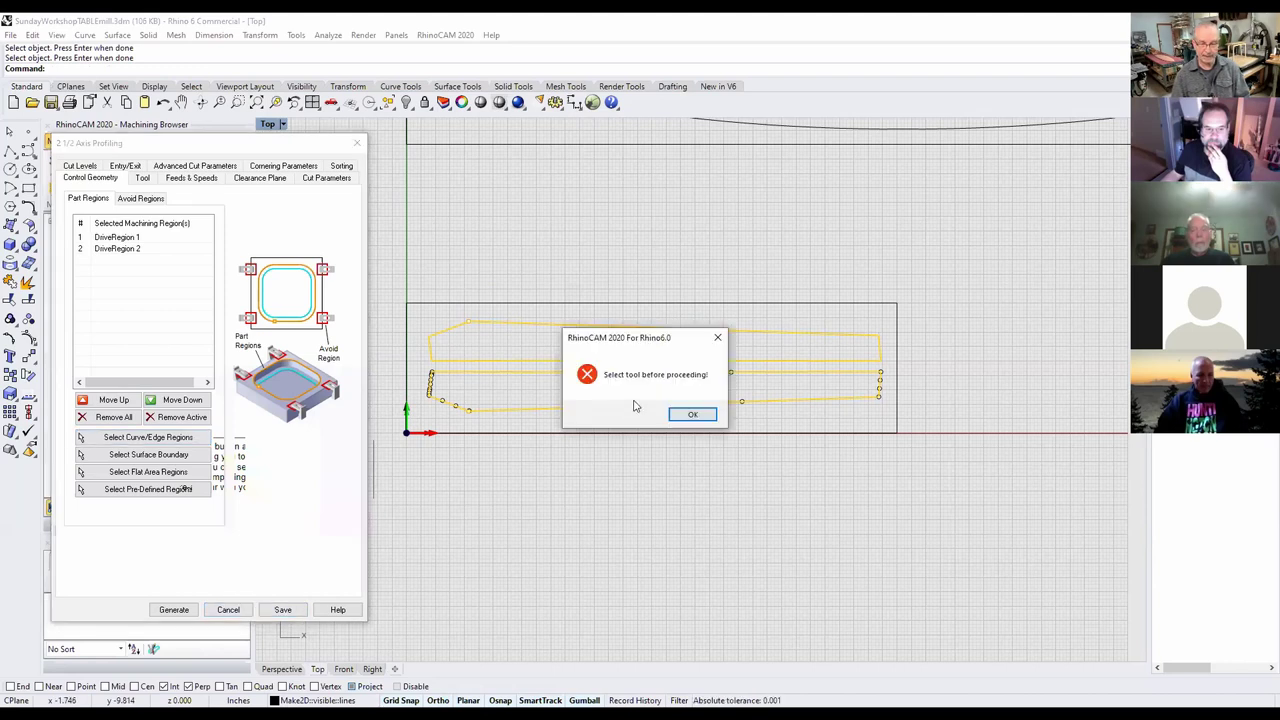
pyautogui.click(694, 415)
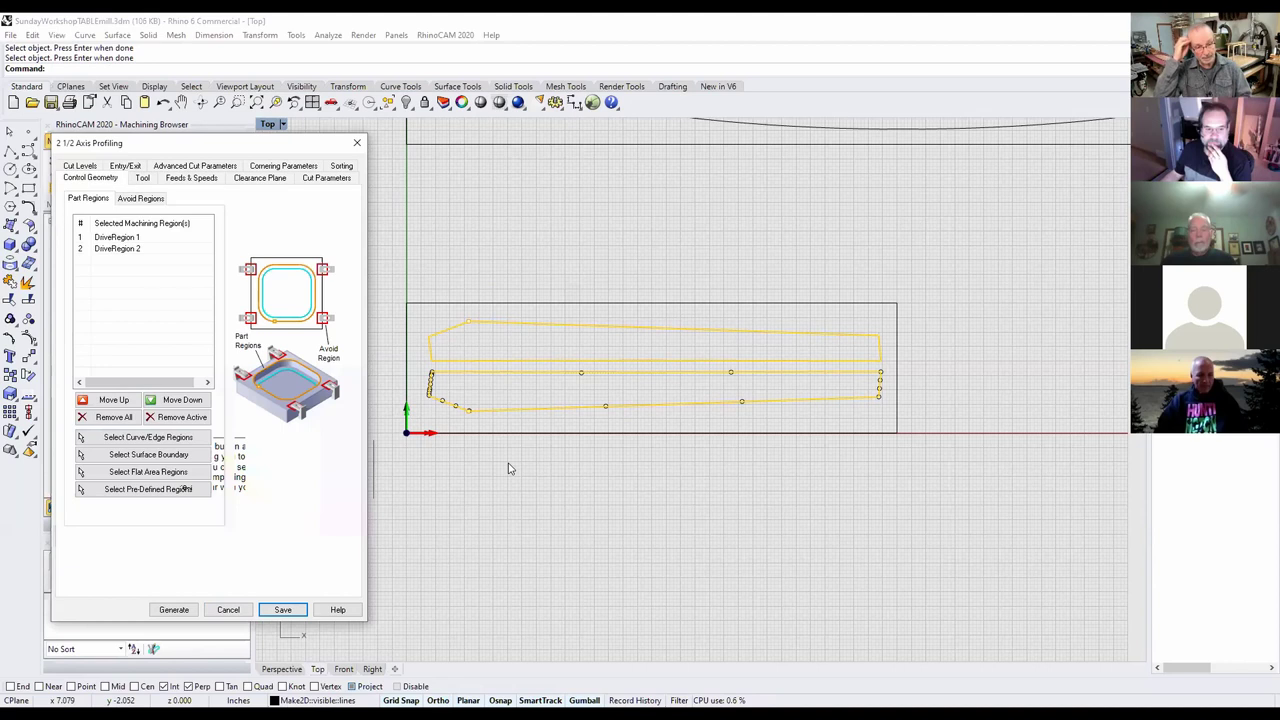
# Create a 0.5 inch diameter flat end mill named FlatMill15 for the profiling operation, and save the operation.
pyautogui.click(141, 179)
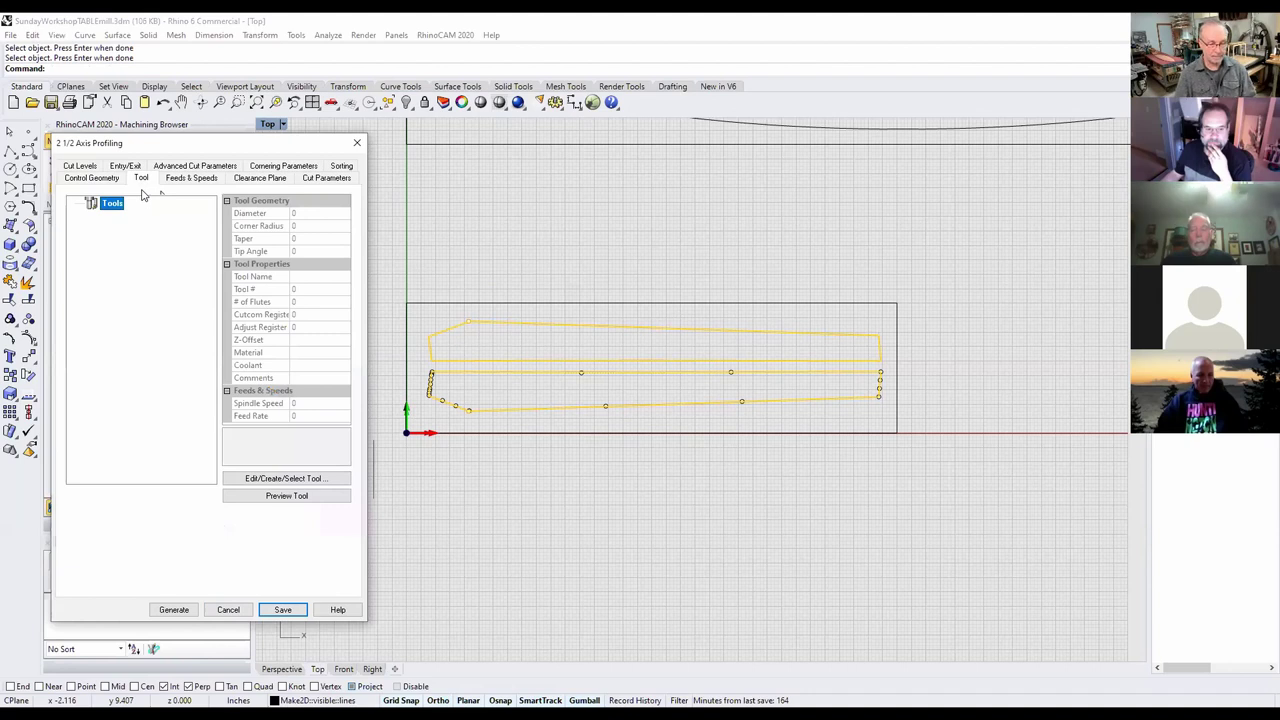
pyautogui.click(306, 477)
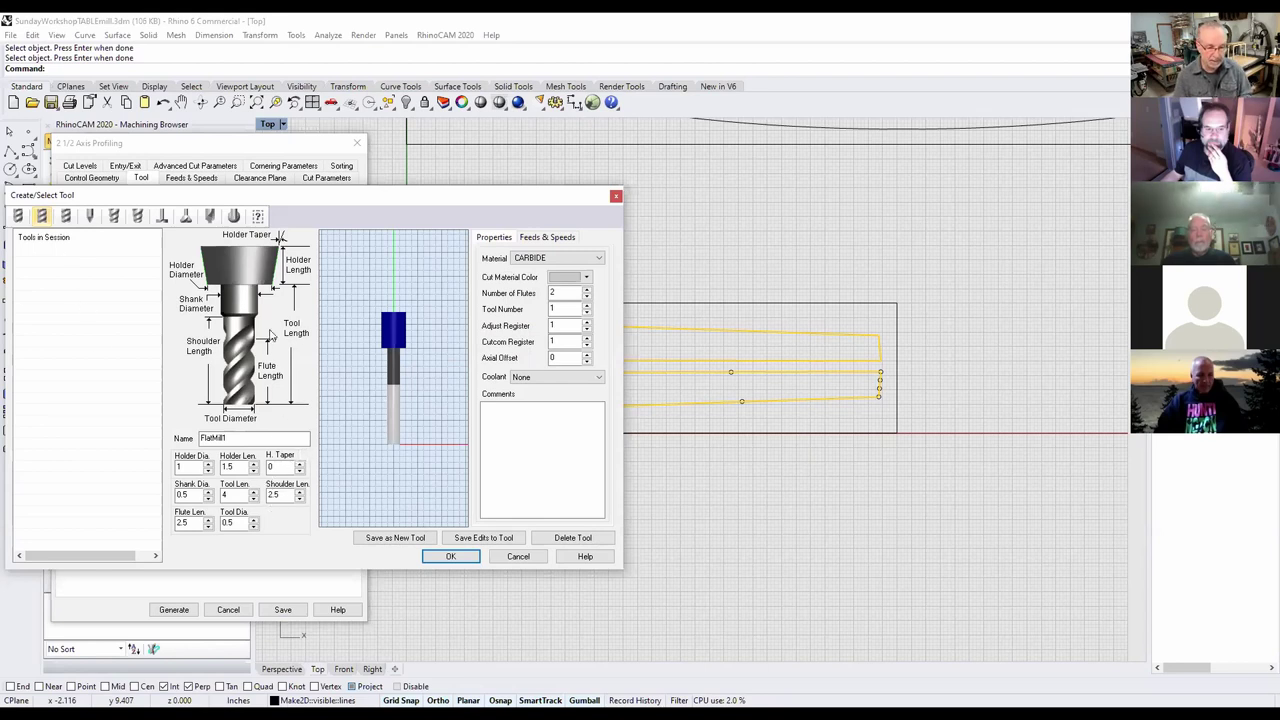
pyautogui.click(65, 217)
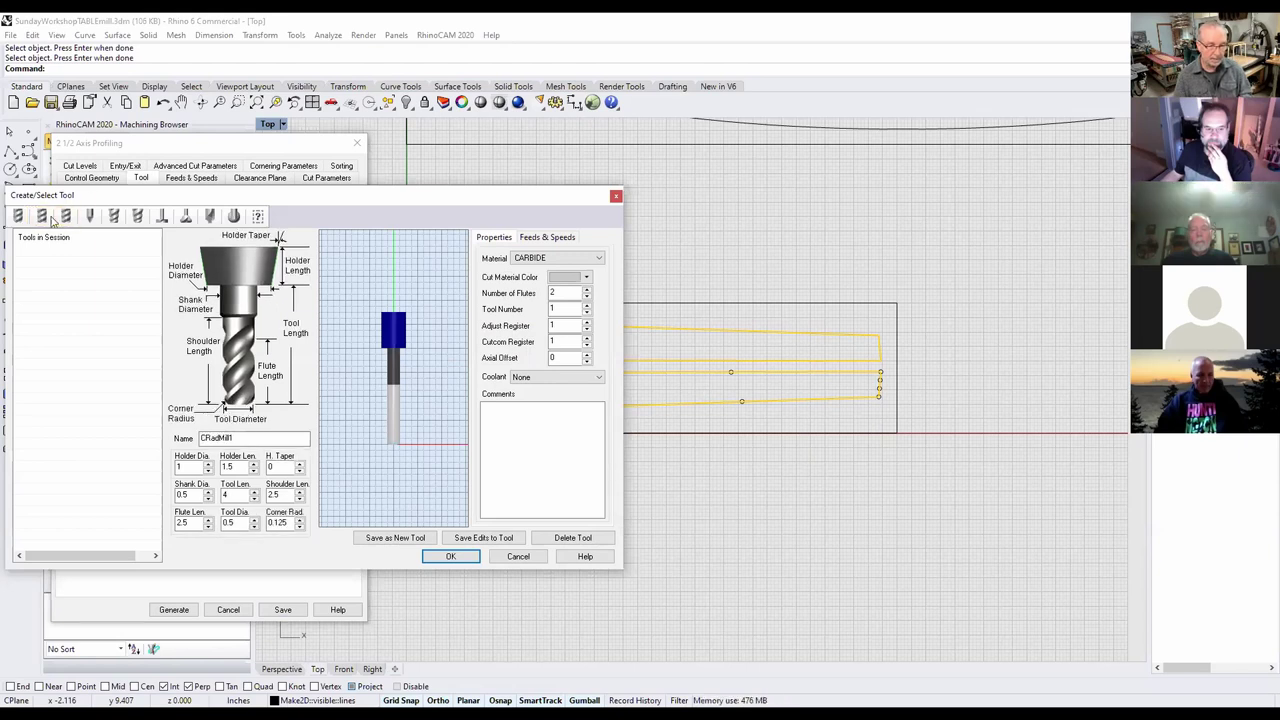
pyautogui.click(20, 217)
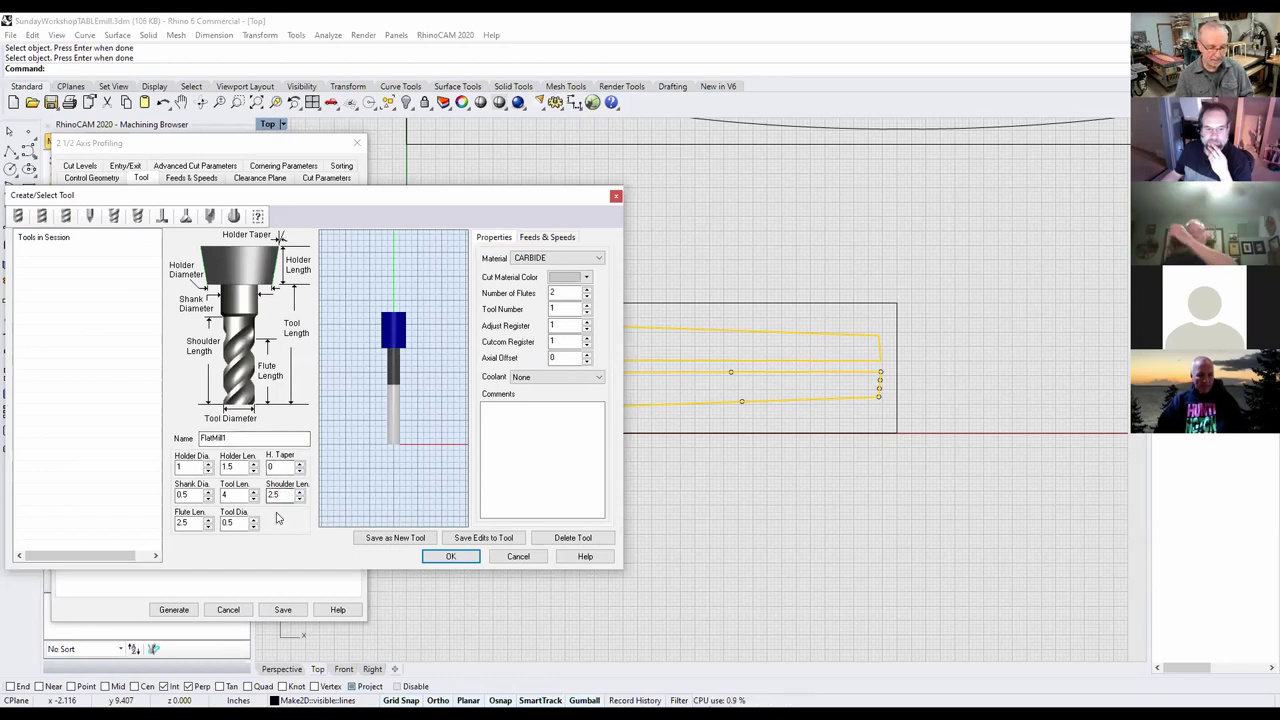
pyautogui.click(245, 522)
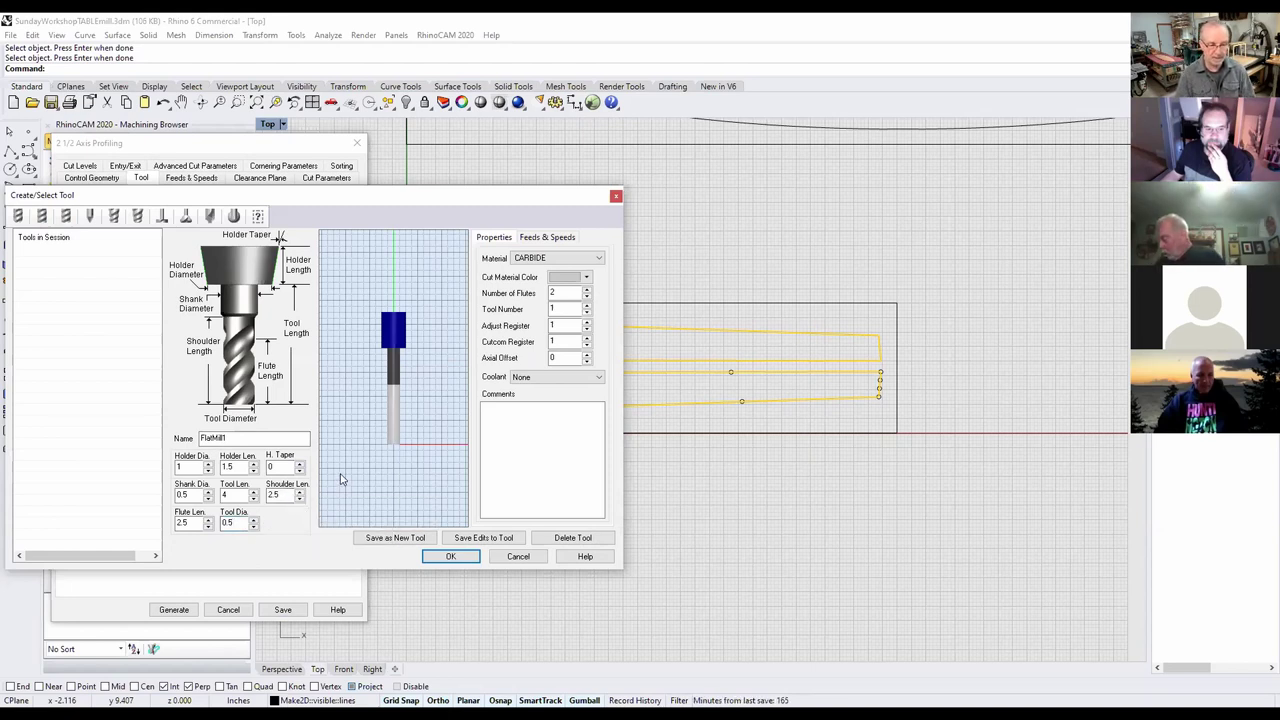
pyautogui.click(278, 437)
pyautogui.write('5')
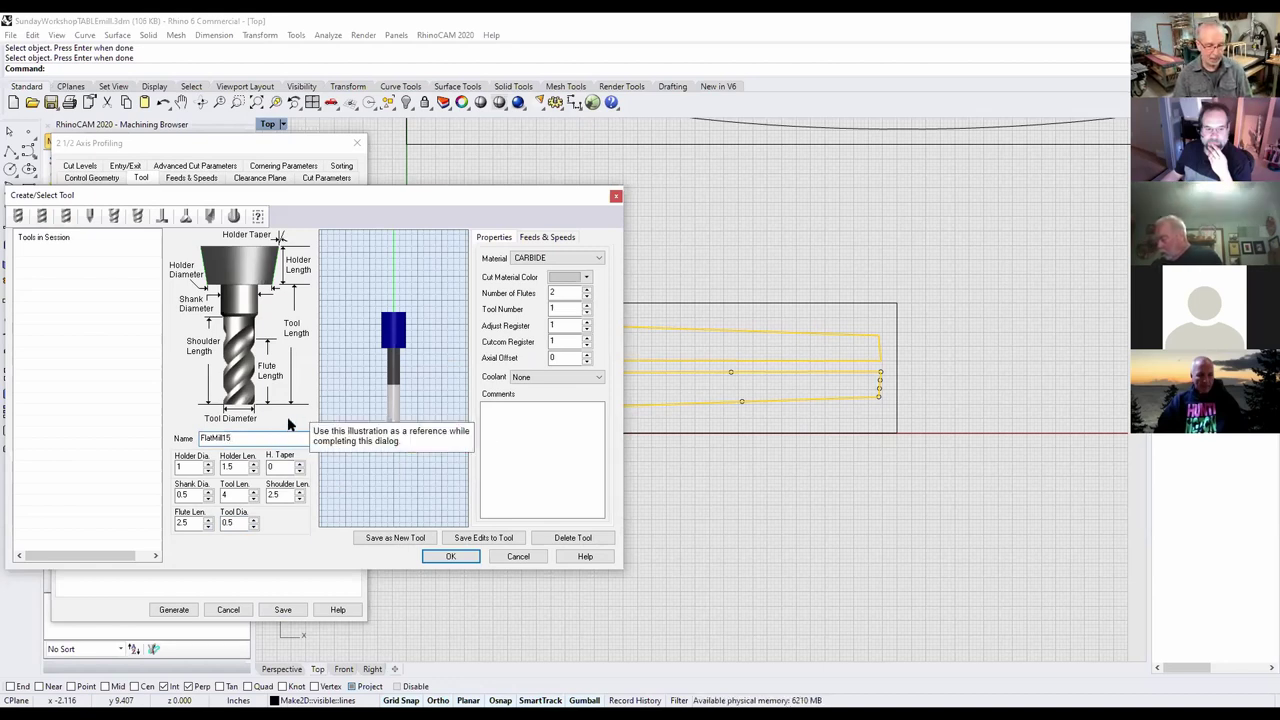
pyautogui.click(446, 558)
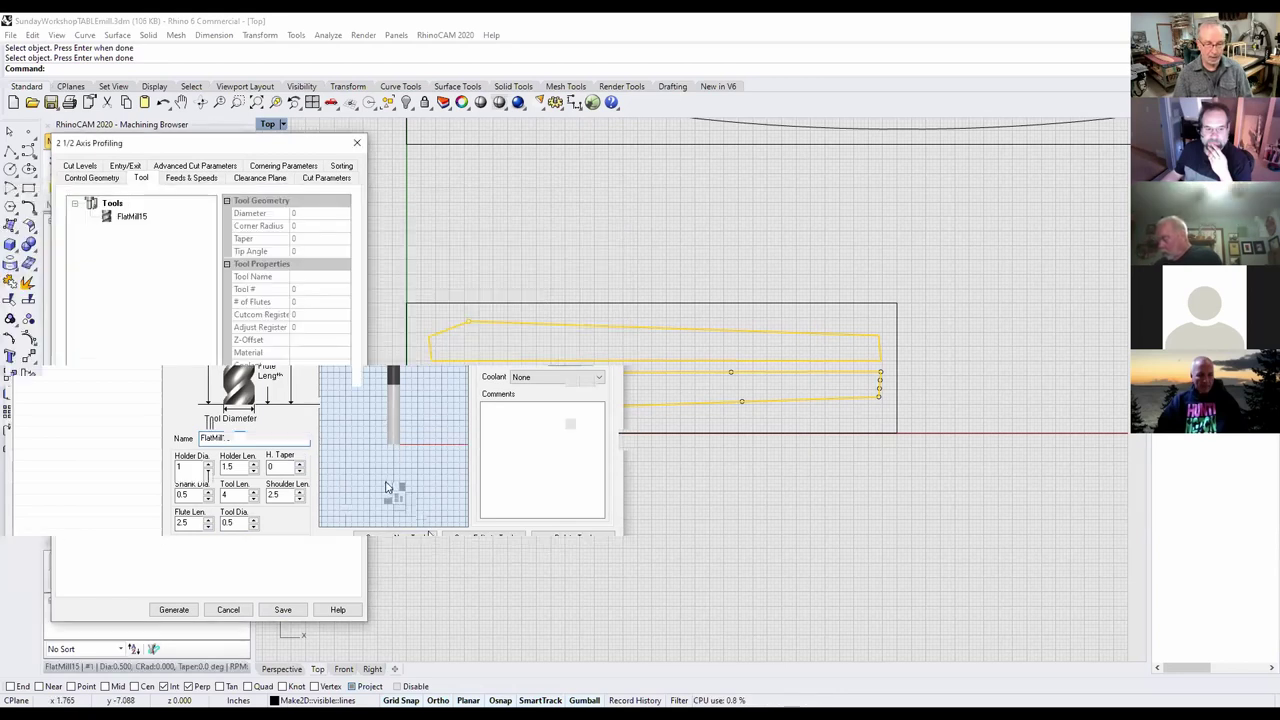
pyautogui.click(285, 609)
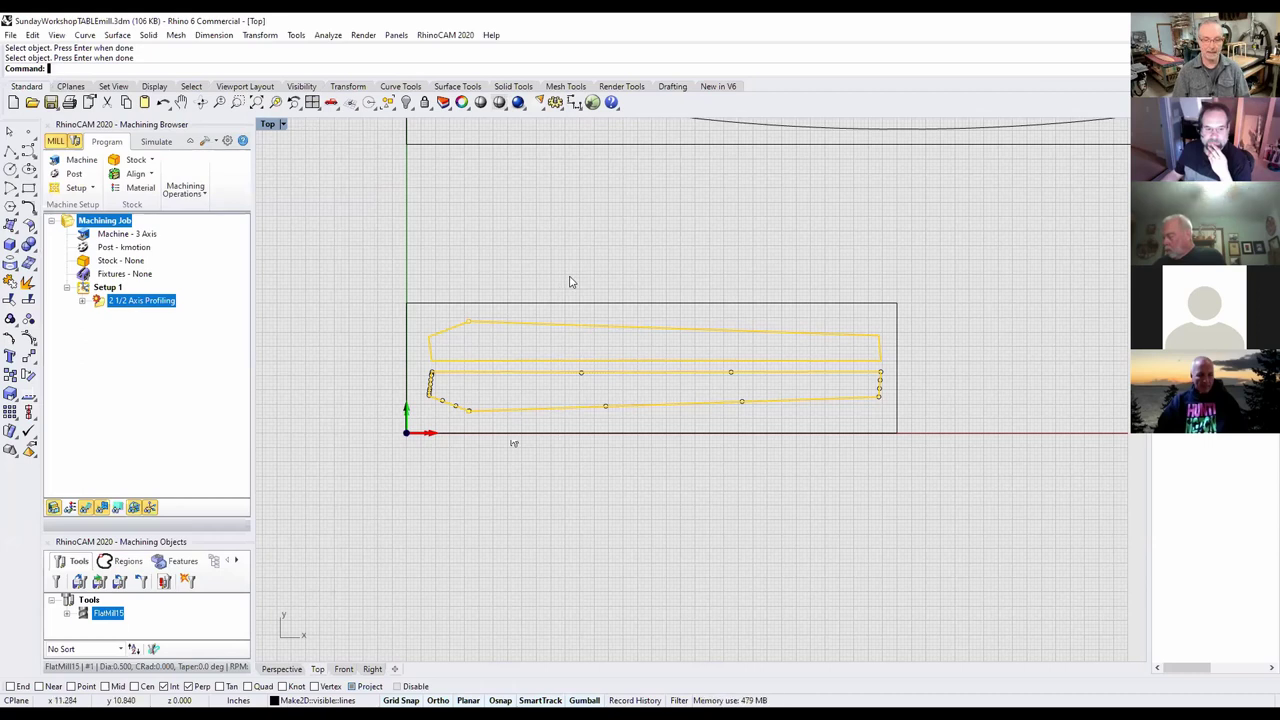
# Inspect the nested parts and the leg outlines chosen for machining from several angles in the Perspective view.
pyautogui.click(287, 670)
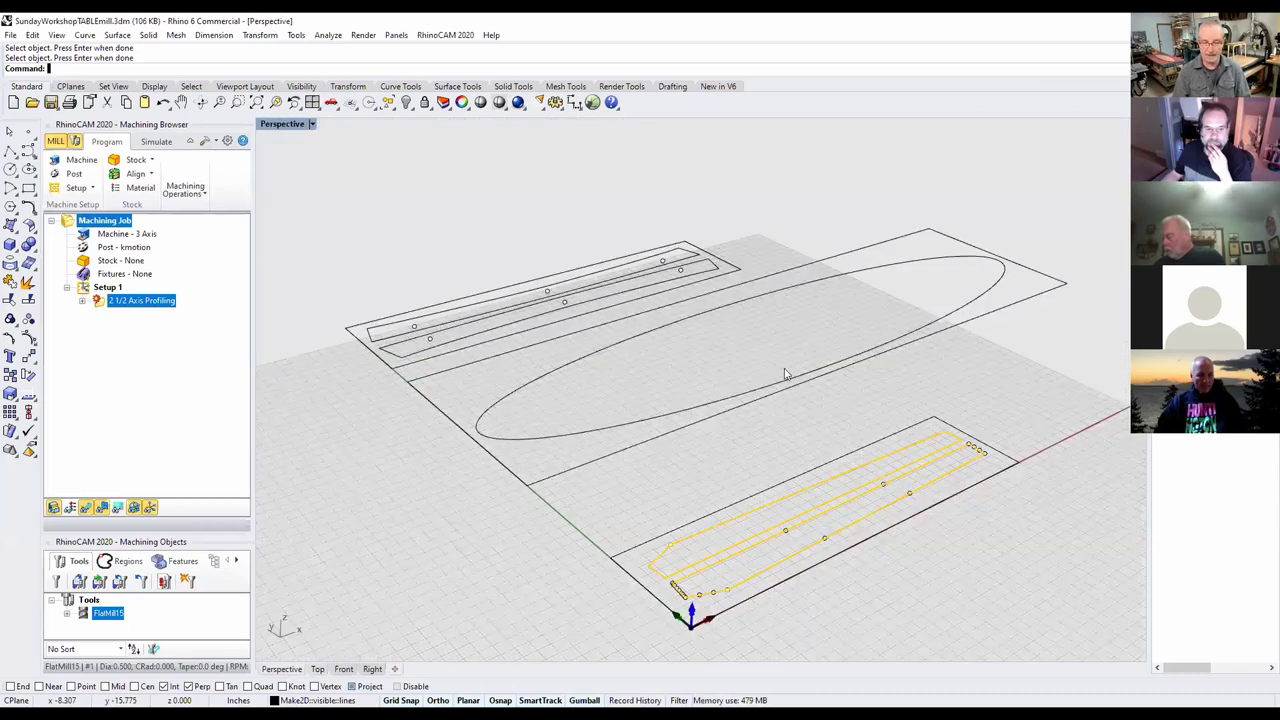
pyautogui.moveTo(785, 374); pyautogui.dragTo(768, 421, button='right')
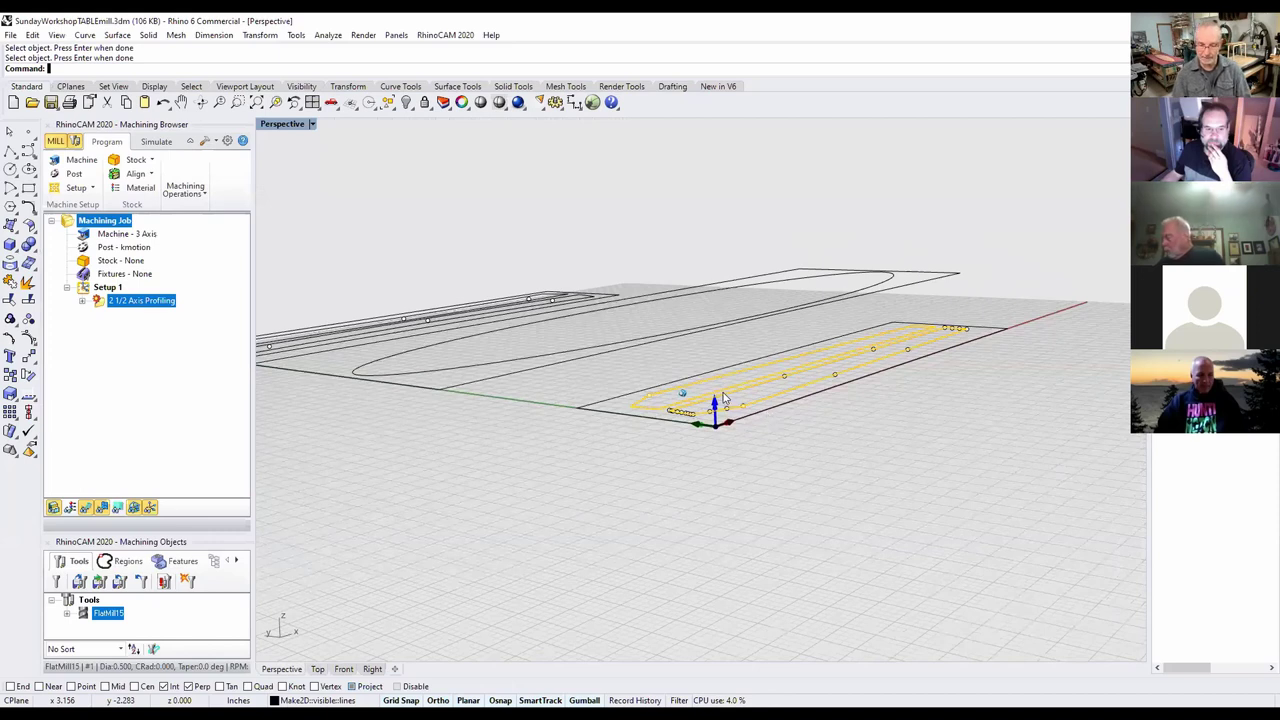
pyautogui.scroll(3, 724, 398)
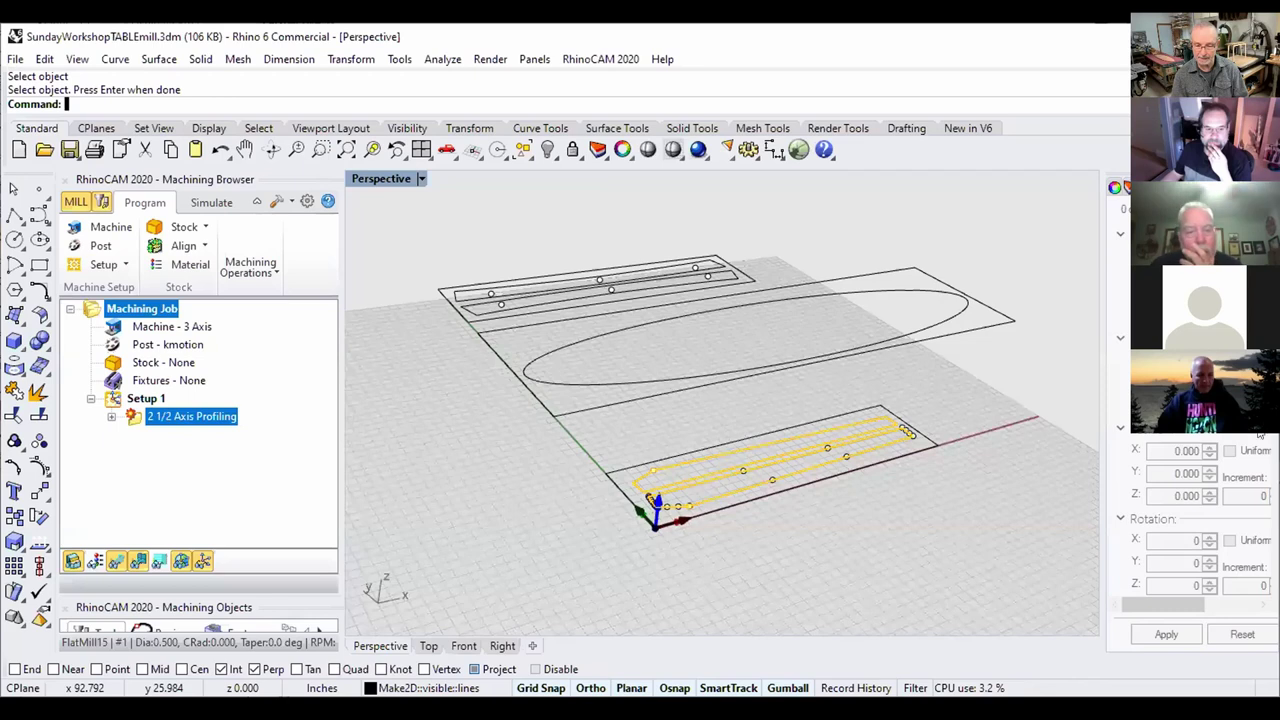
# Select the two nested leg outlines and set their Z position to 1.5 inches.
pyautogui.click(897, 445)
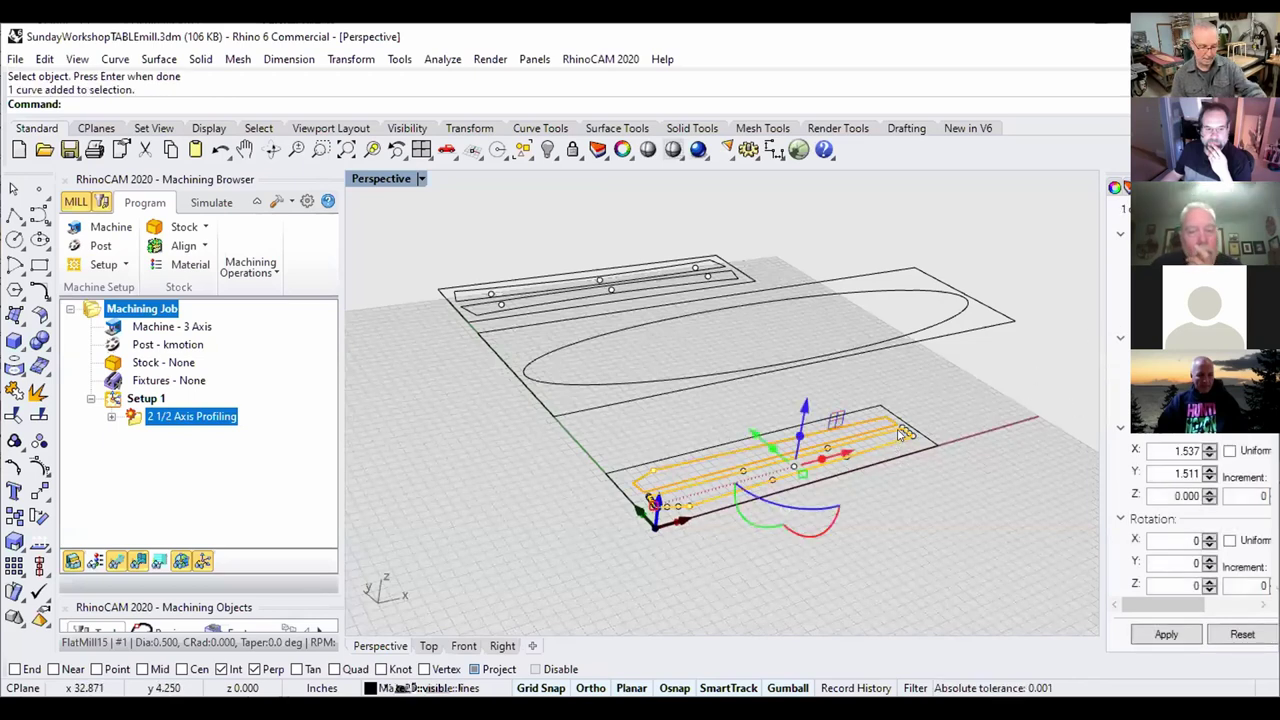
pyautogui.click(870, 432)
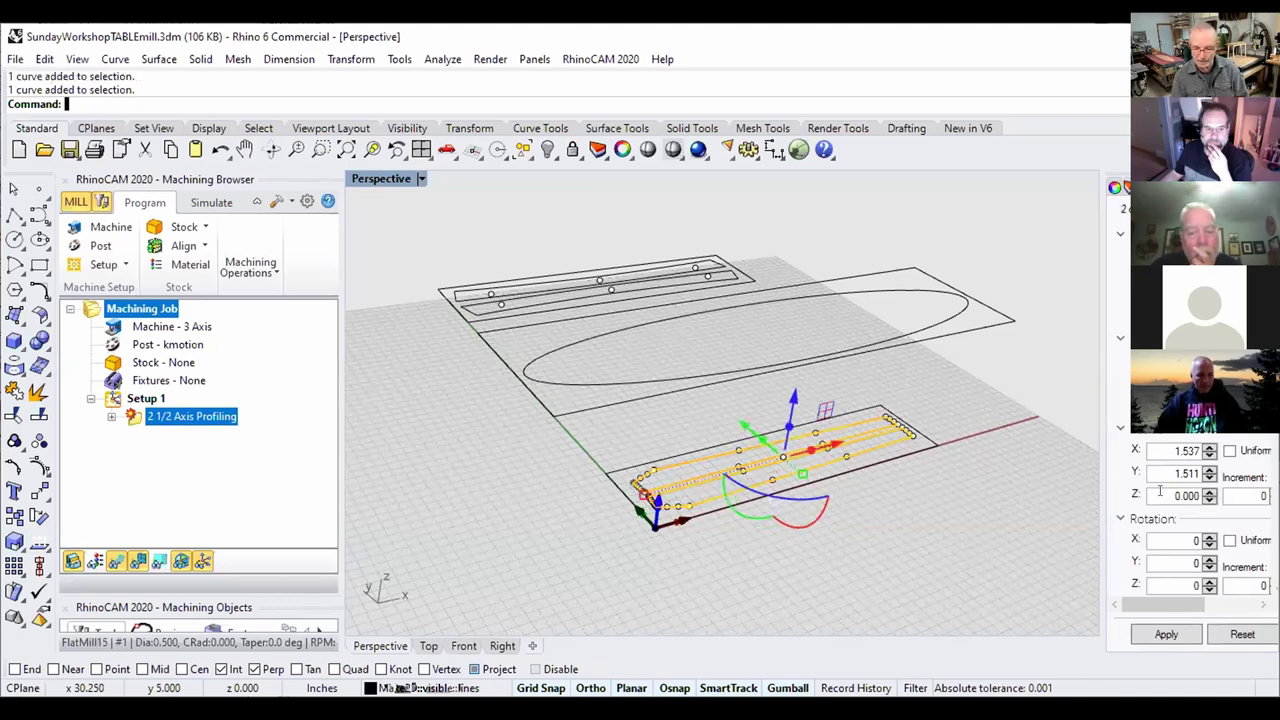
pyautogui.click(1226, 490)
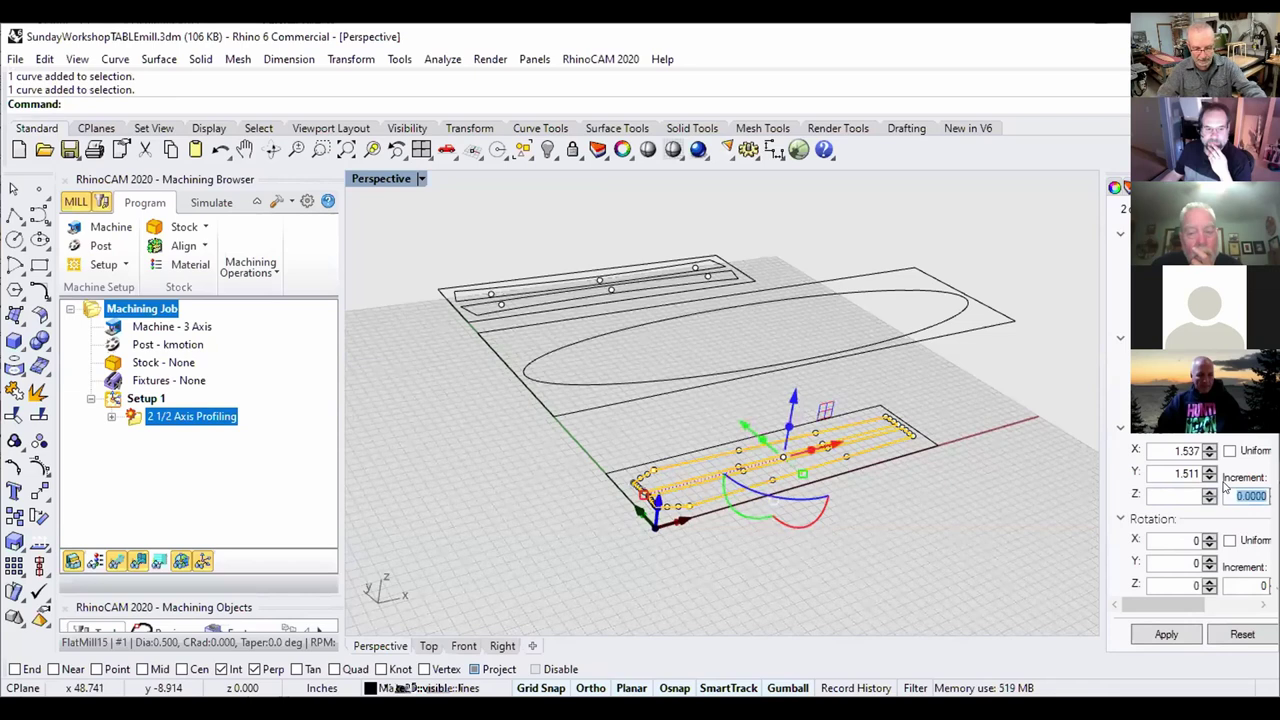
pyautogui.write('1.5')
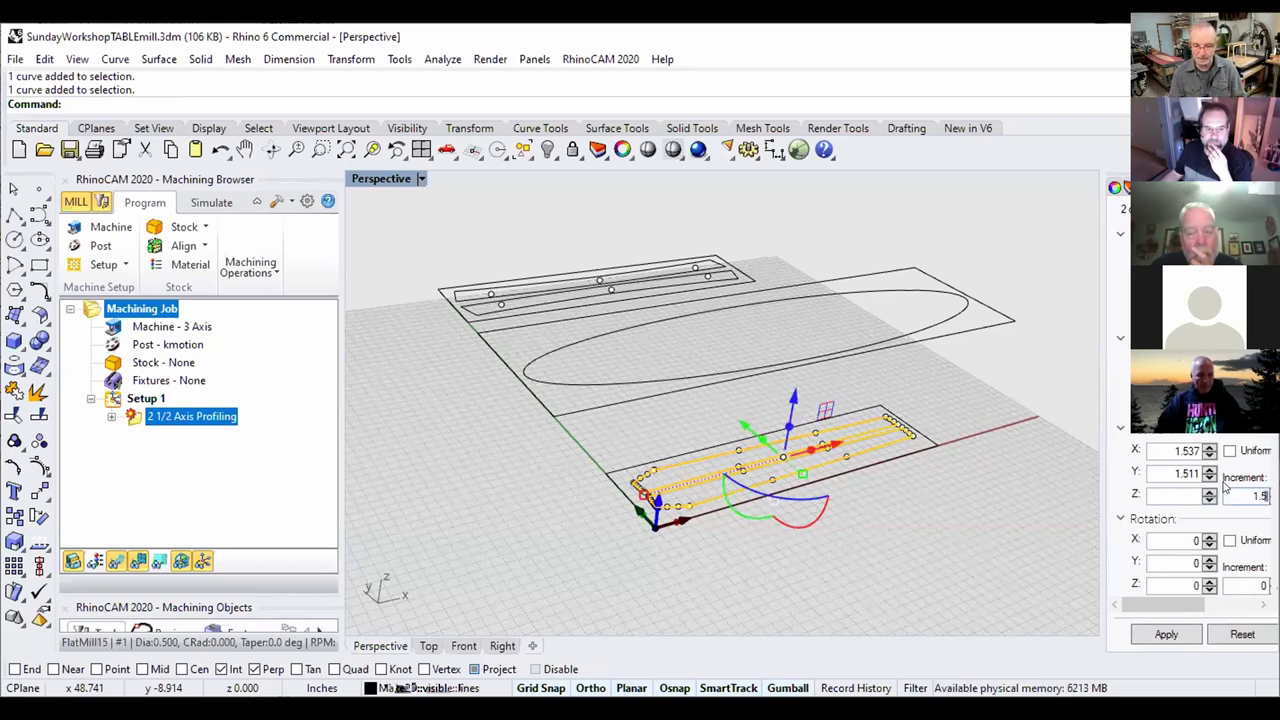
pyautogui.click(1155, 493)
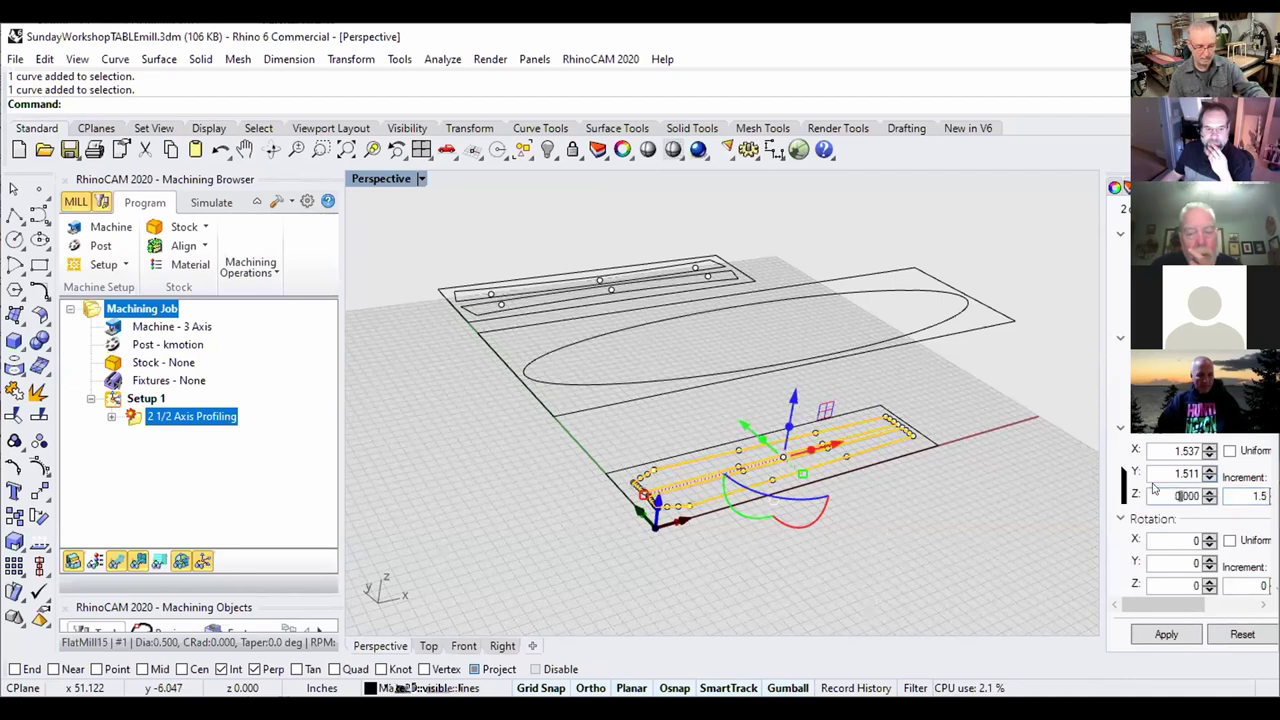
pyautogui.doubleClick(1150, 490)
pyautogui.write('1')
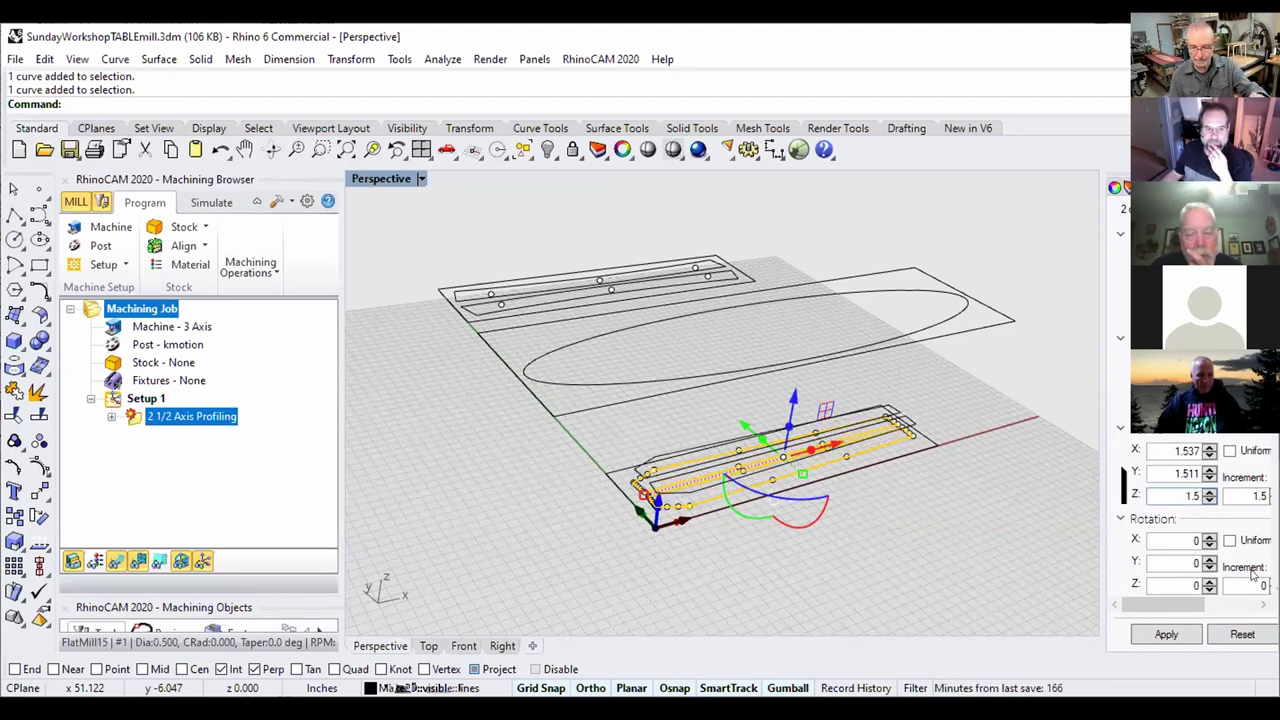
pyautogui.write('.5')
pyautogui.click(1162, 636)
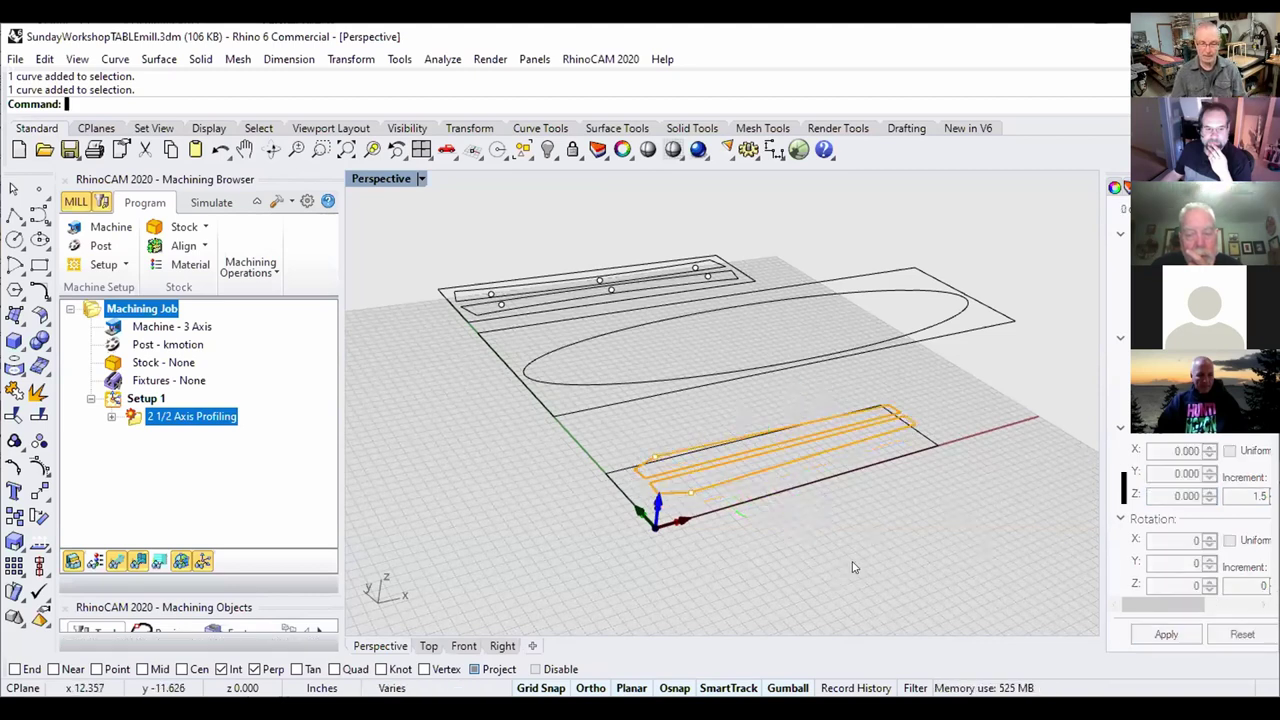
# Examine the height of the two leg outlines relative to the board outlines from several angles in the Perspective view.
pyautogui.press('Down')
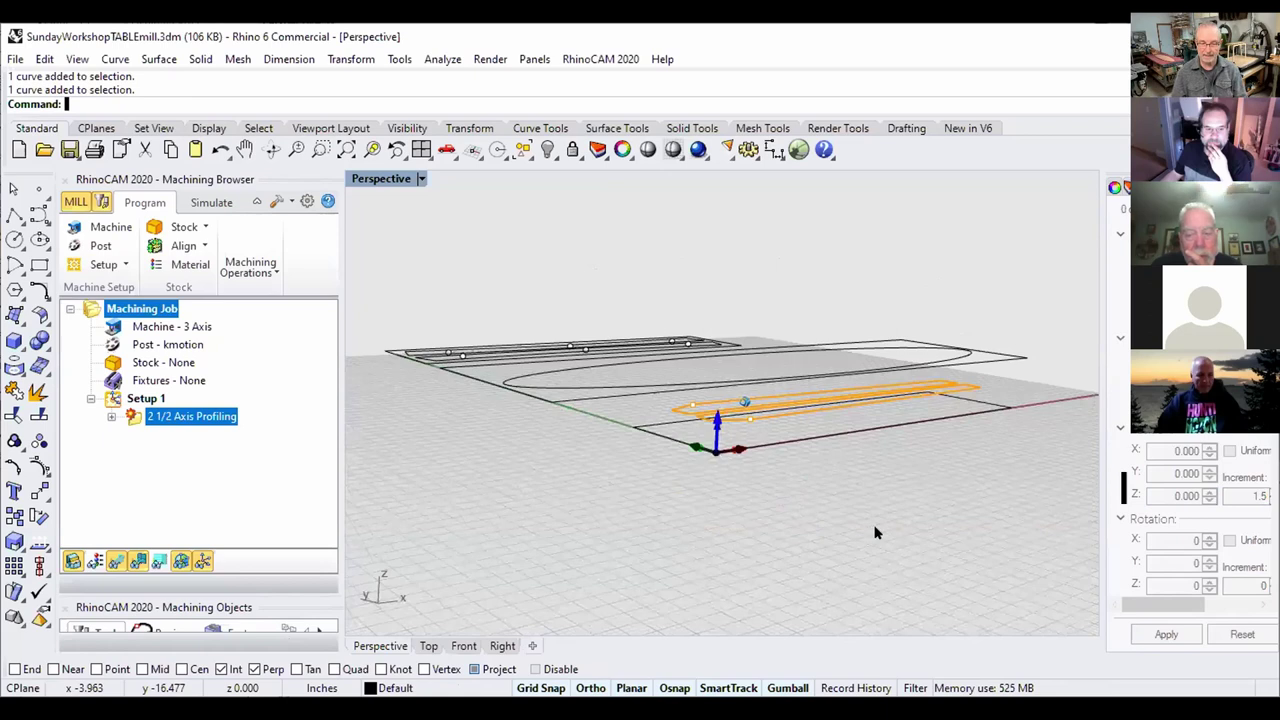
pyautogui.press('Left')
pyautogui.scroll(3, 515, 485)
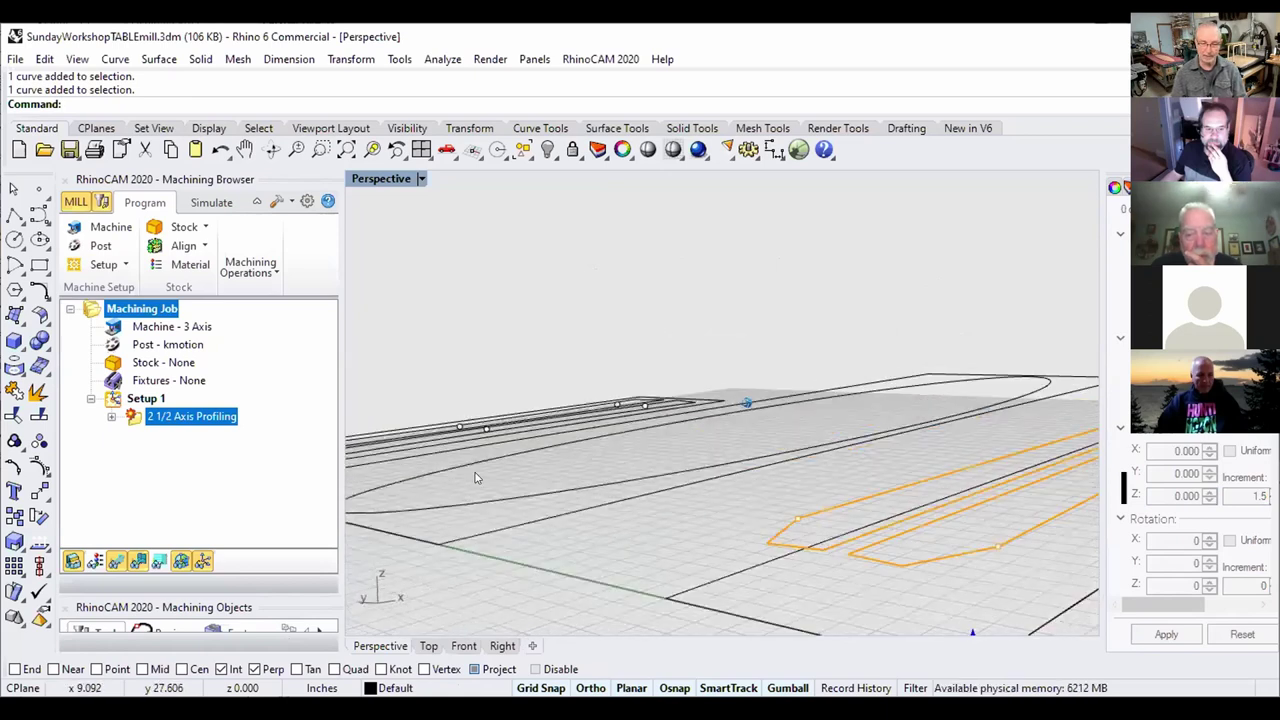
pyautogui.press('Left')
pyautogui.press('Left')
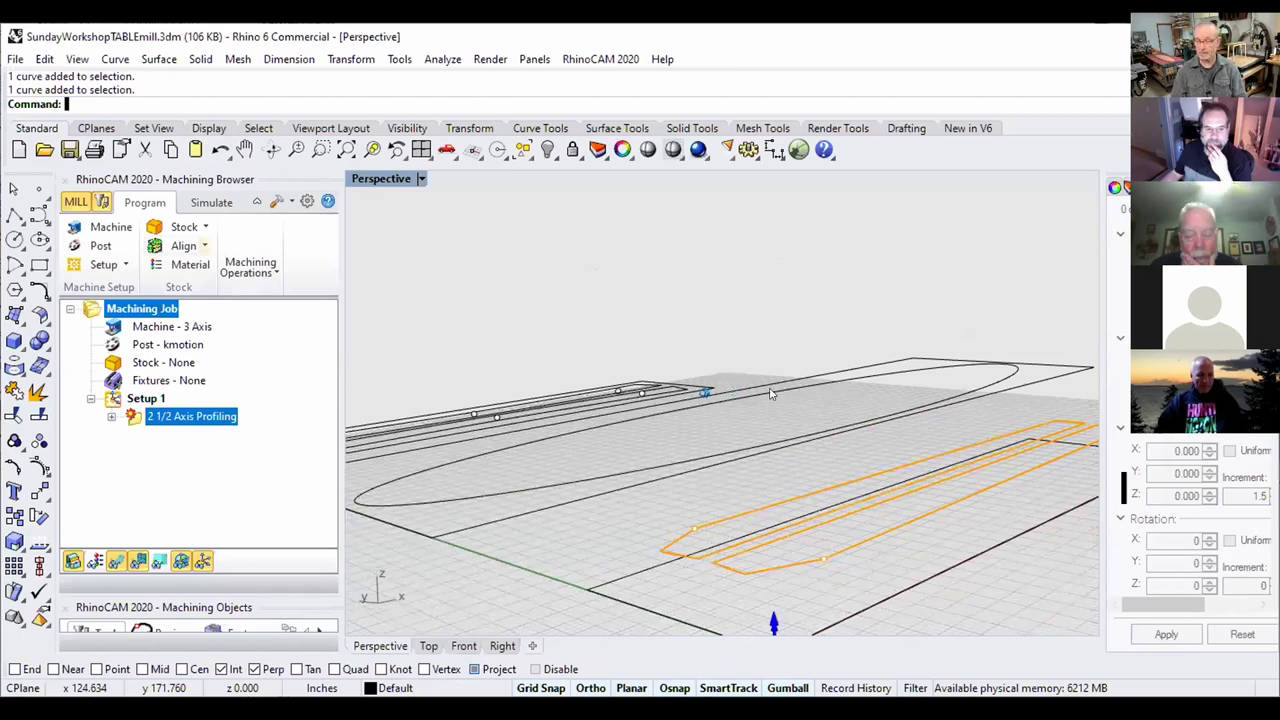
pyautogui.press('Left')
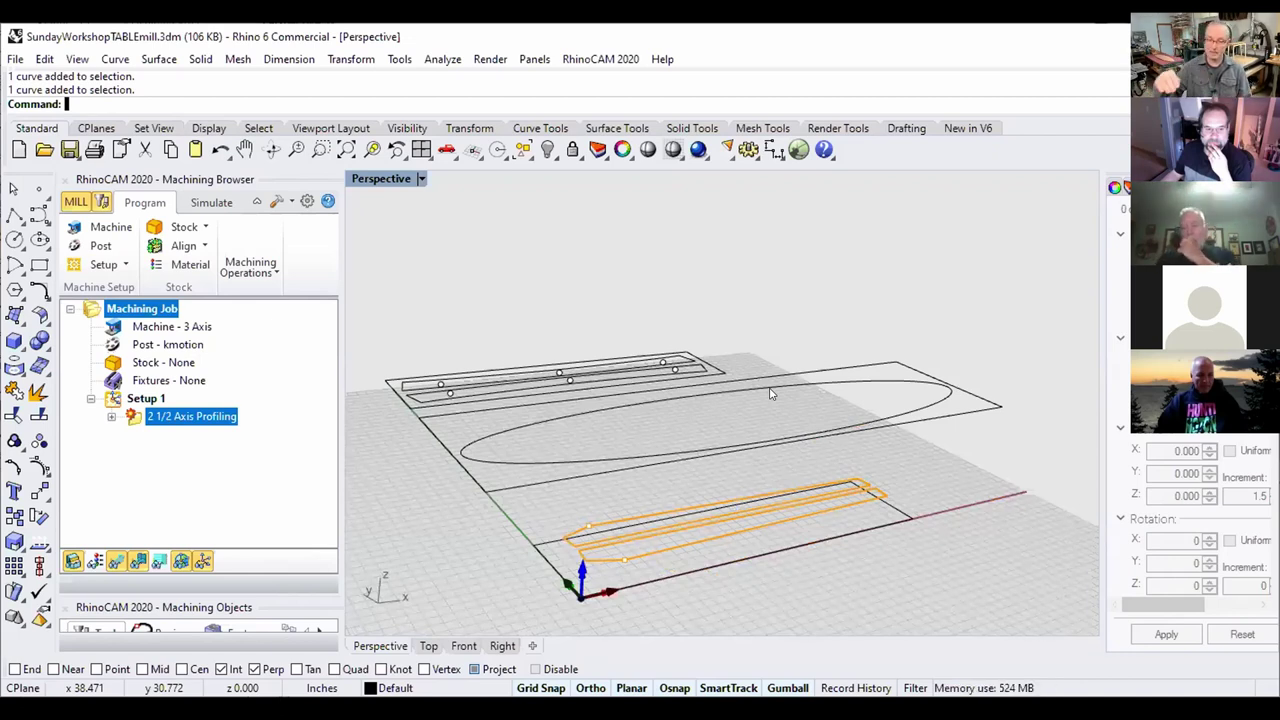
pyautogui.press('Down')
pyautogui.press('Down')
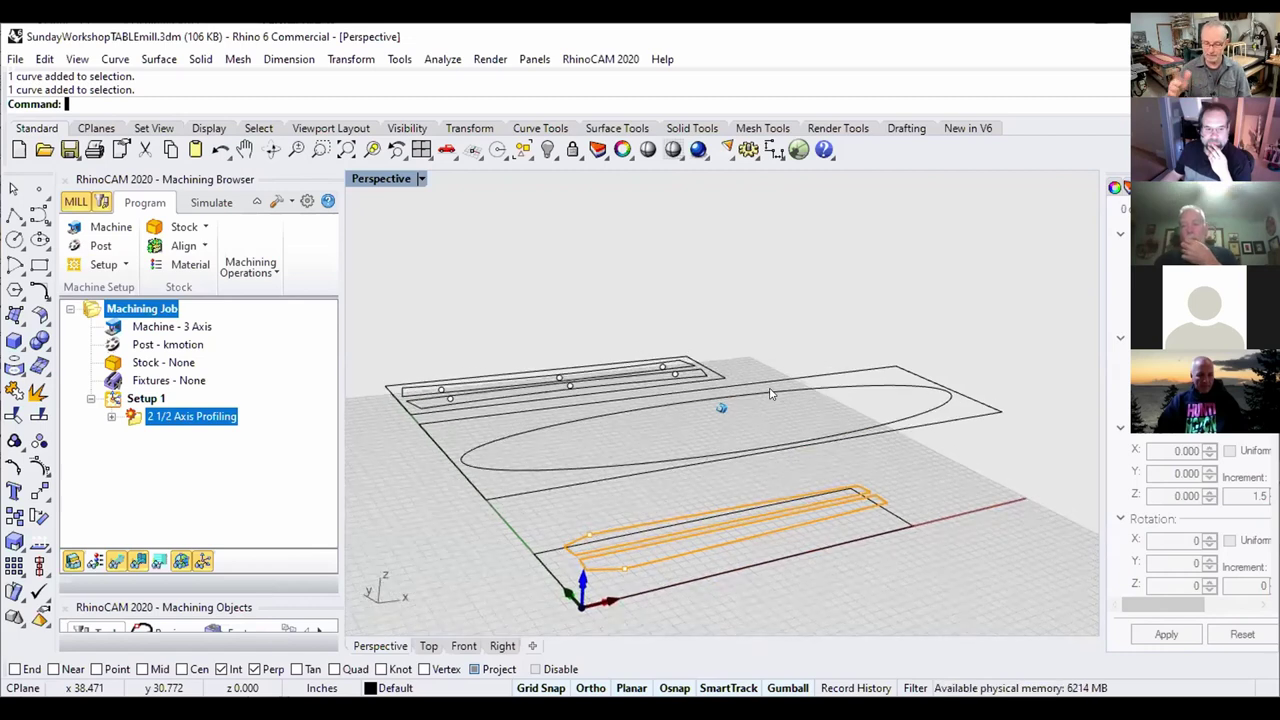
pyautogui.press('Up')
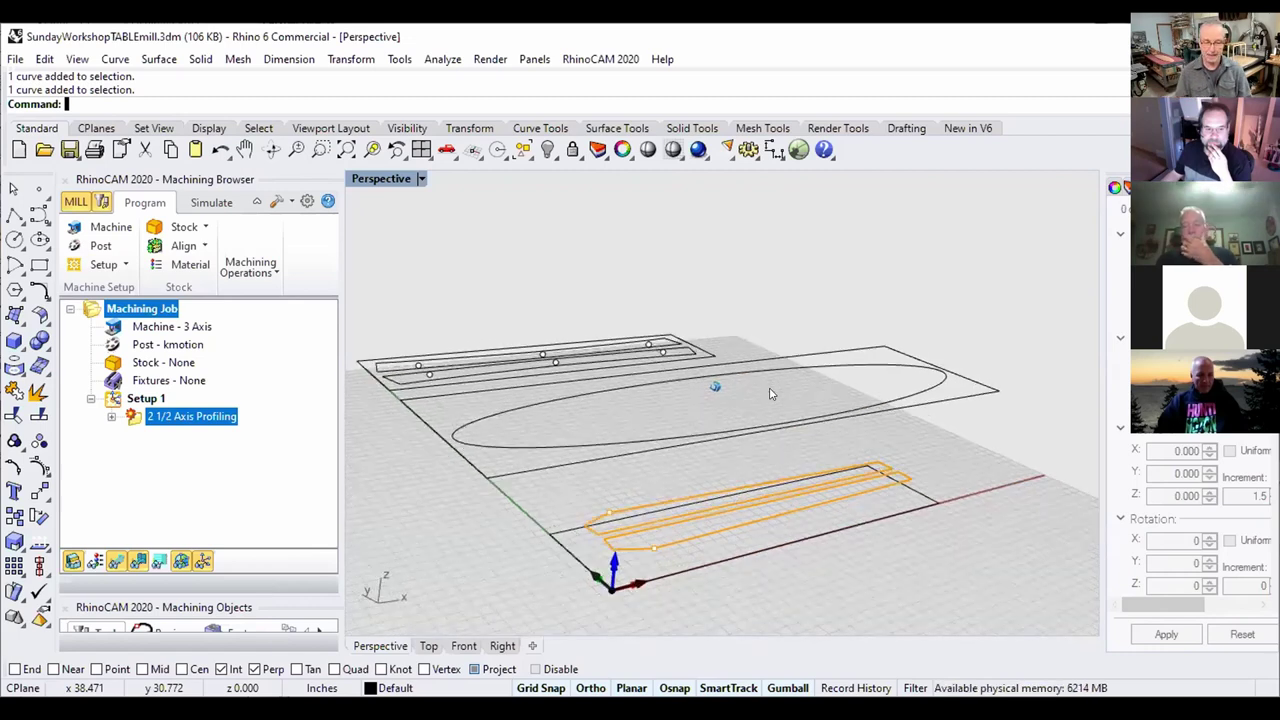
pyautogui.press('Left')
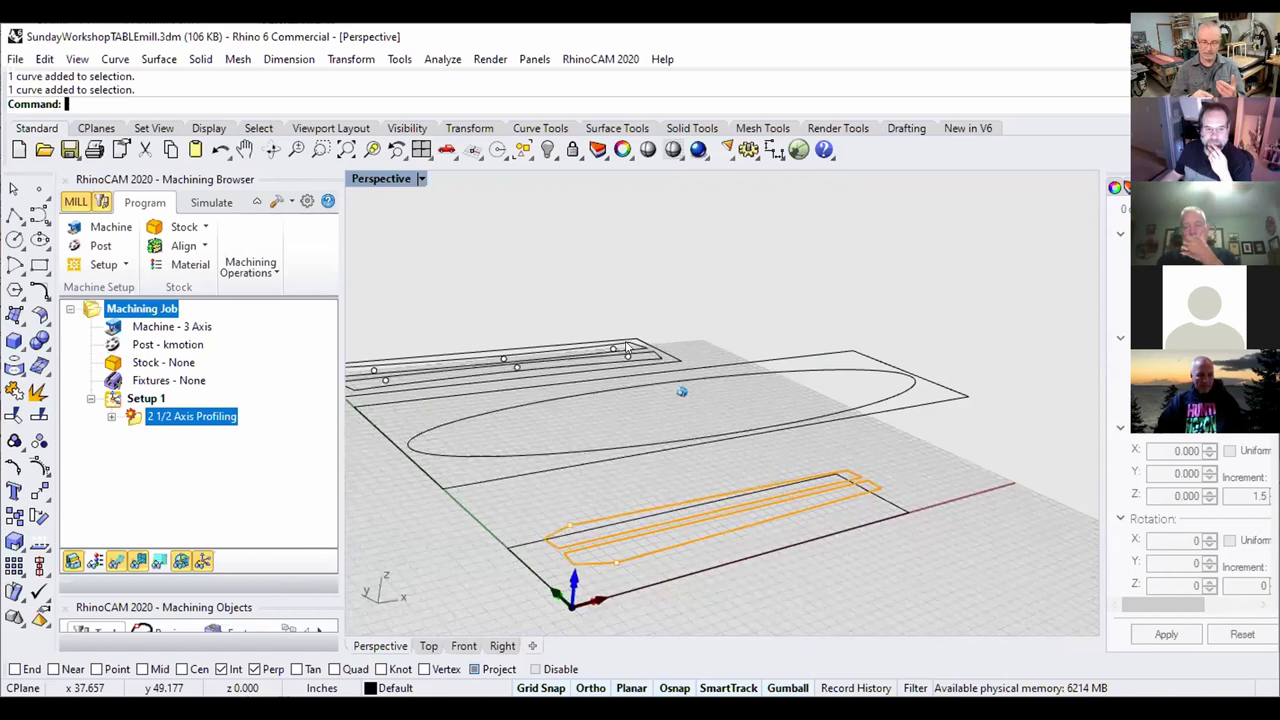
pyautogui.press('Down')
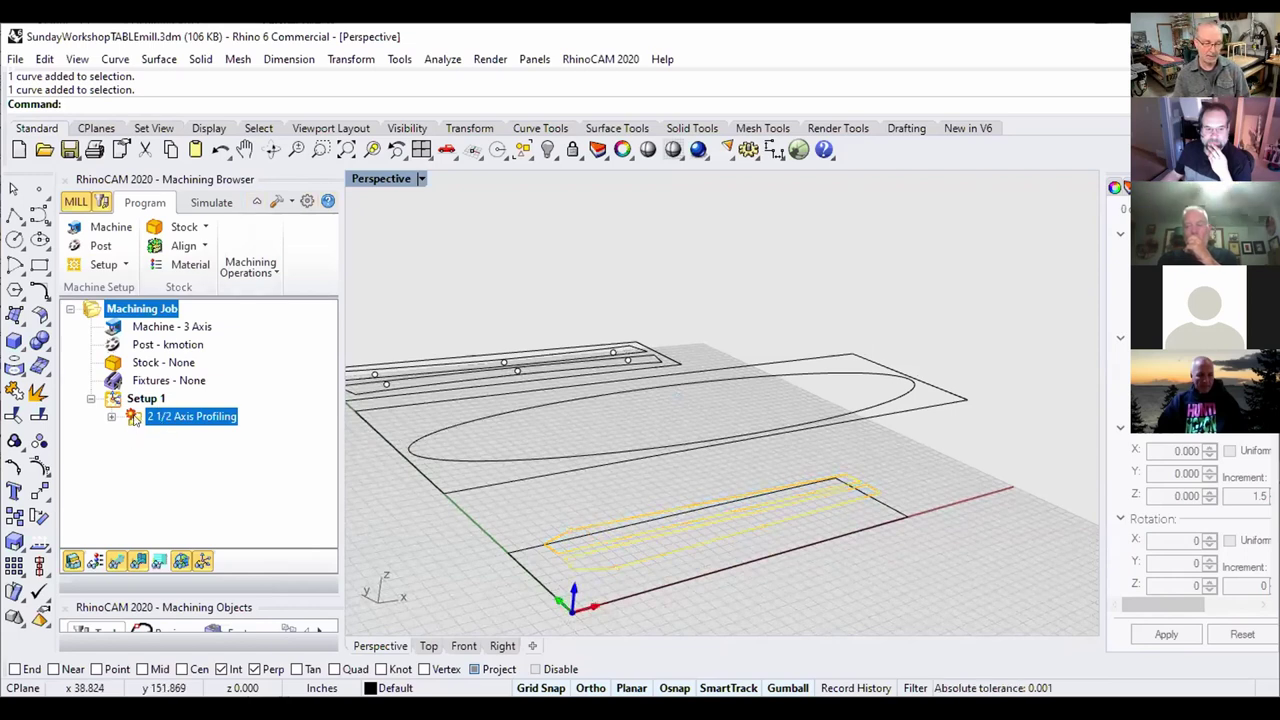
# Edit the 2 1/2 Axis Profiling operation to cut on the outside of closed curves, and save it.
pyautogui.doubleClick(133, 417)
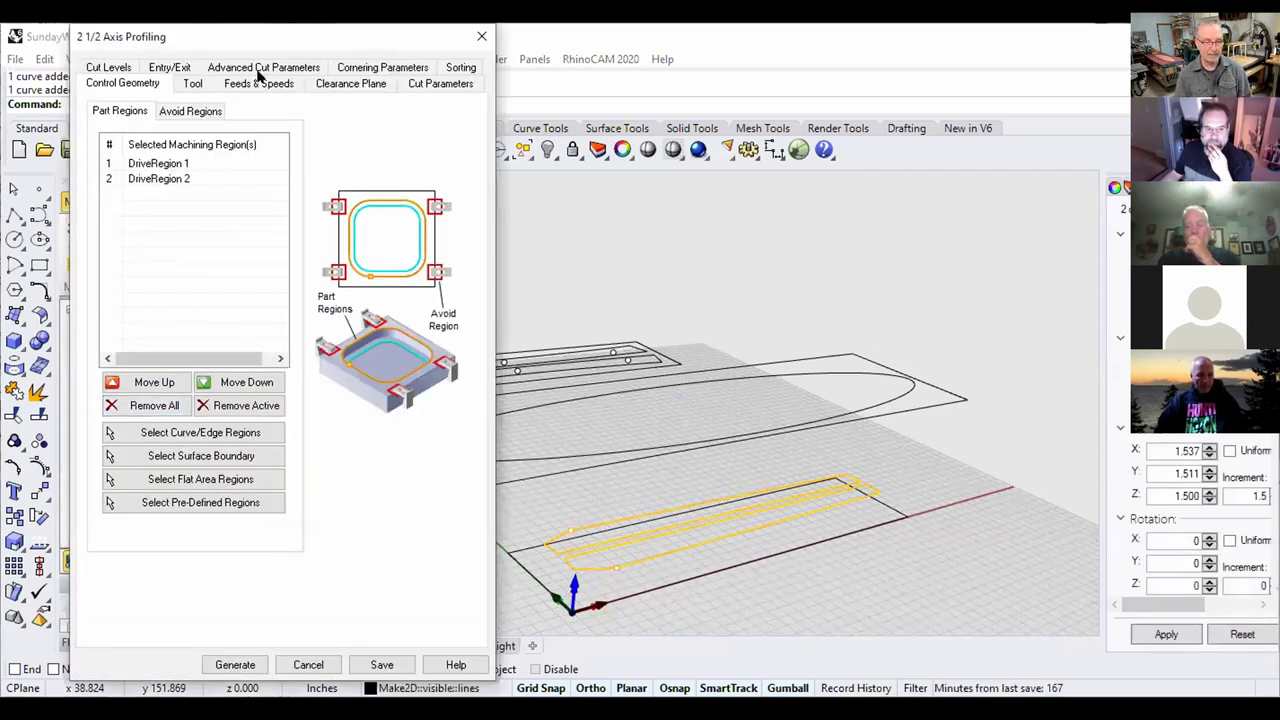
pyautogui.click(194, 85)
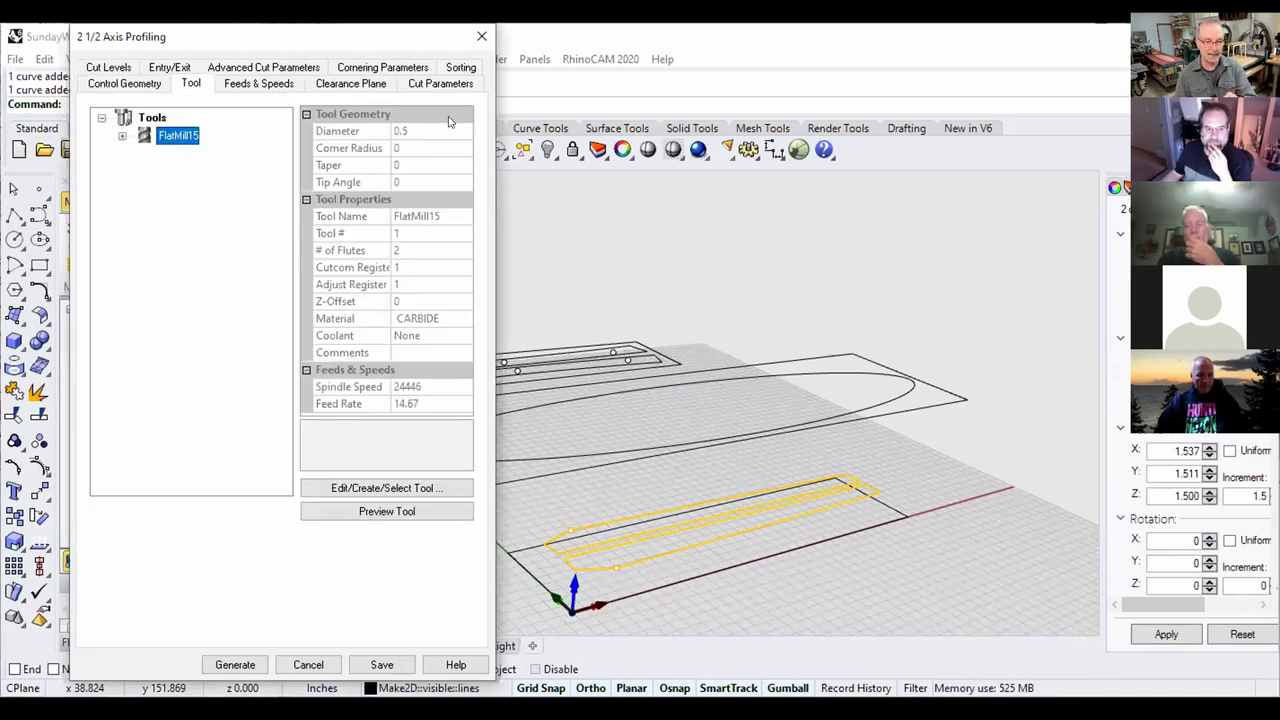
pyautogui.click(270, 84)
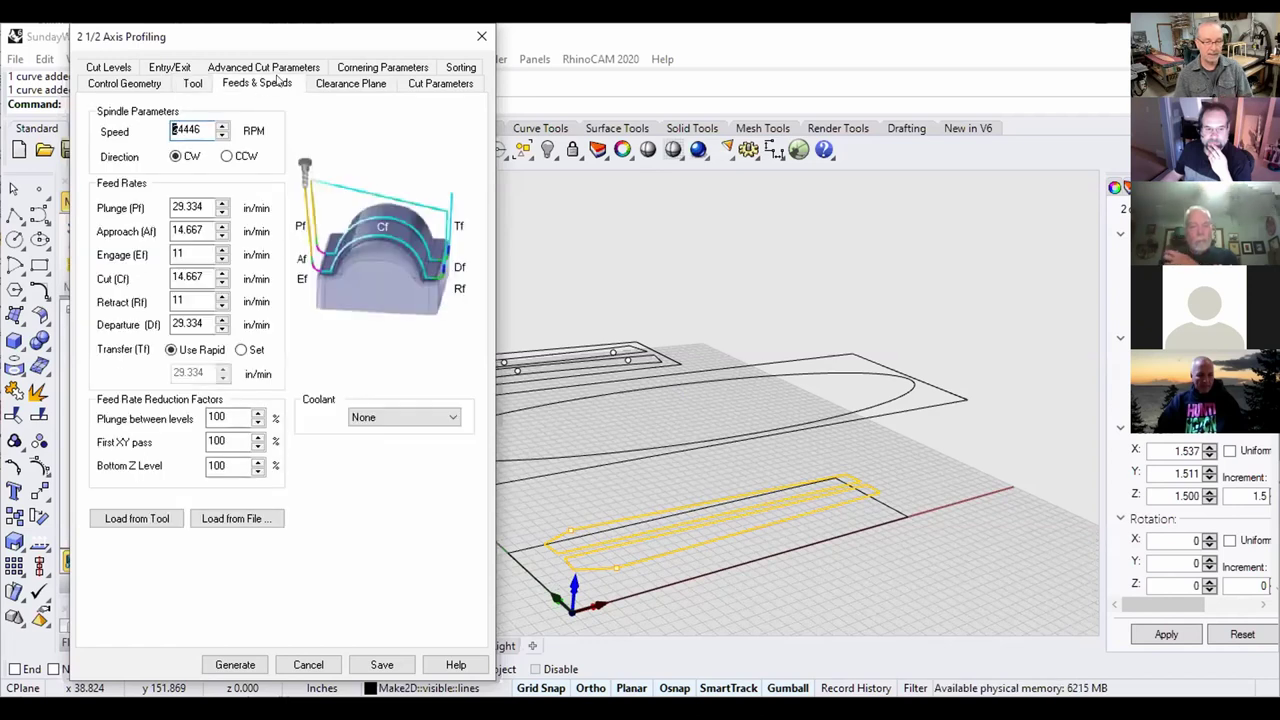
pyautogui.click(437, 88)
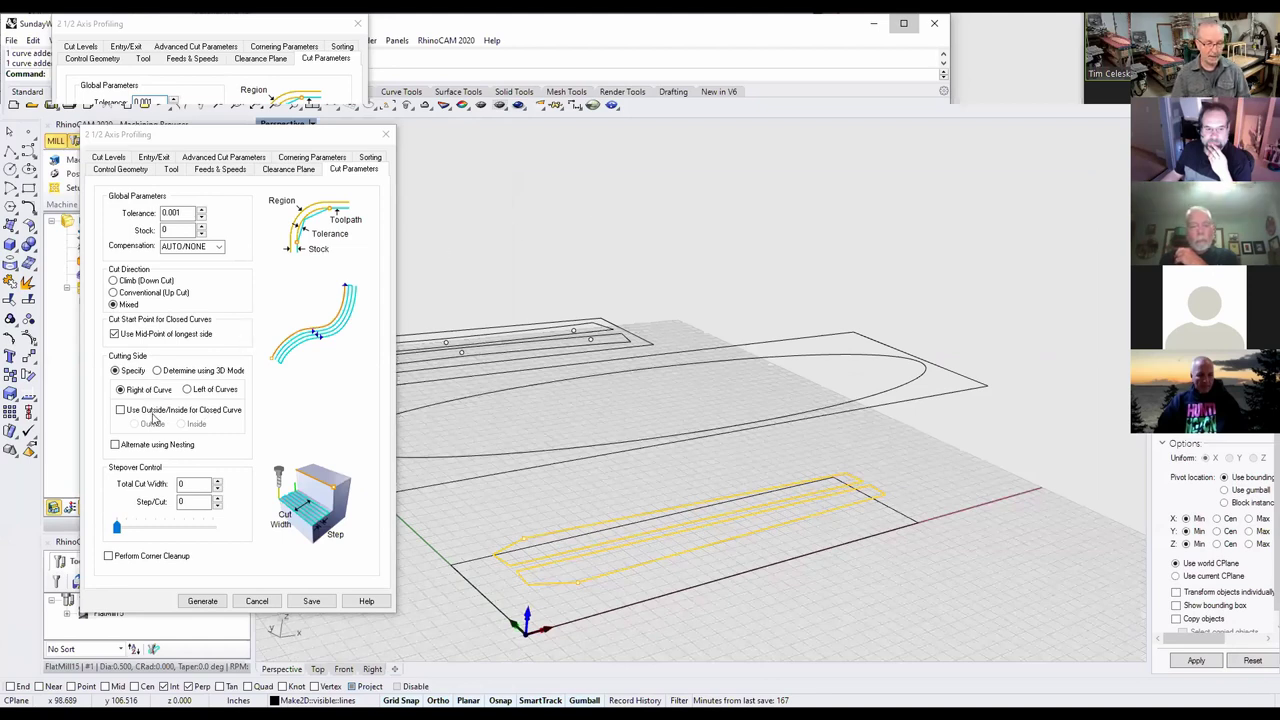
pyautogui.click(121, 410)
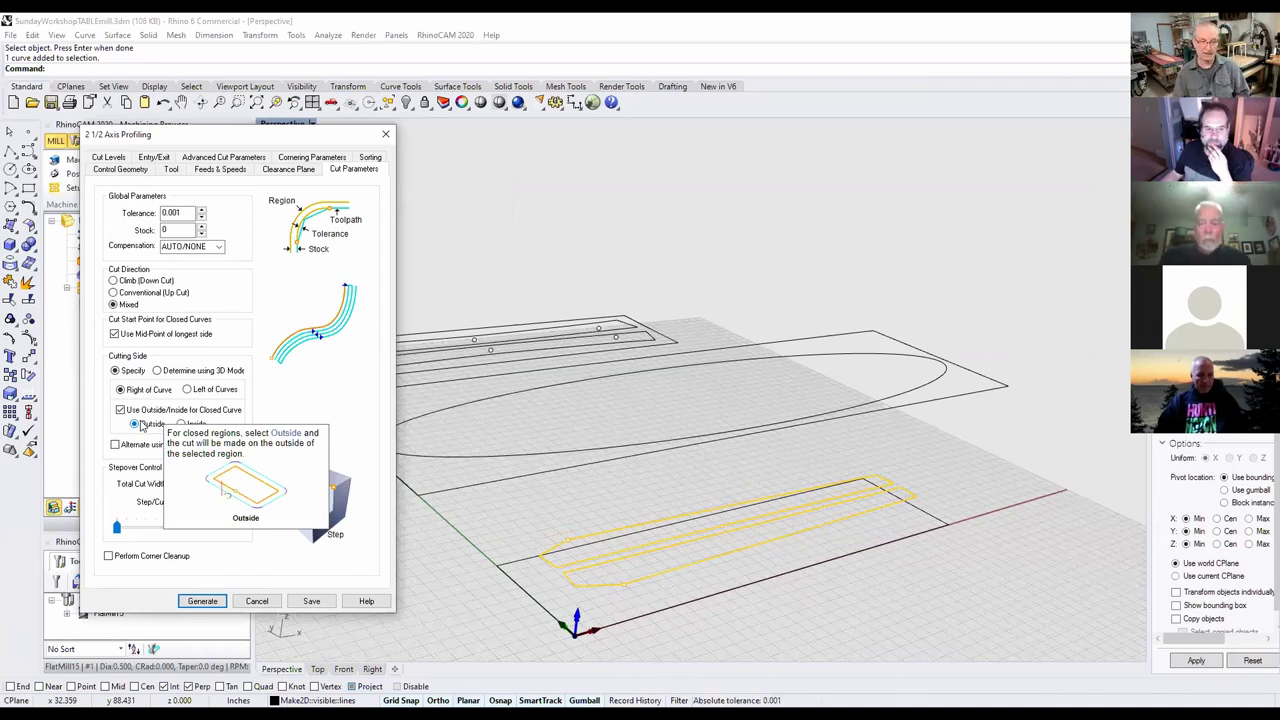
pyautogui.click(311, 600)
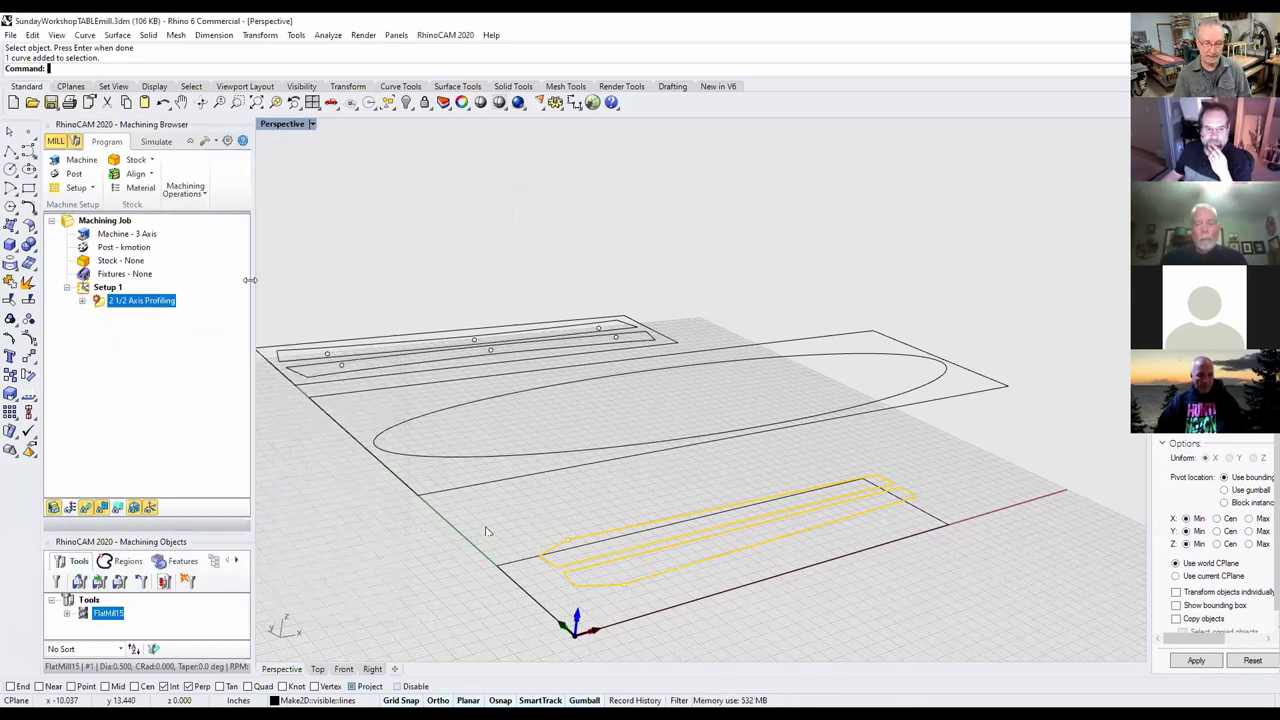
# Reopen the 2 1/2 Axis Profiling operation and set its entry motion to Along Path.
pyautogui.doubleClick(99, 302)
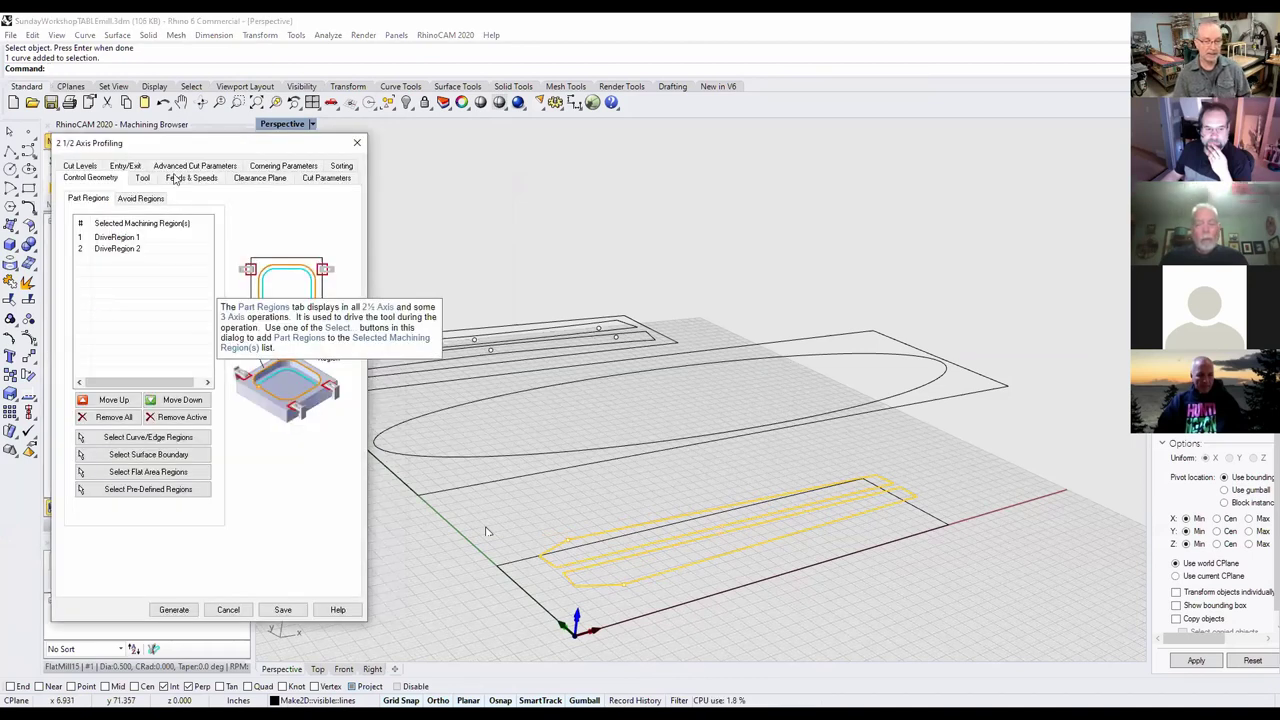
pyautogui.click(123, 167)
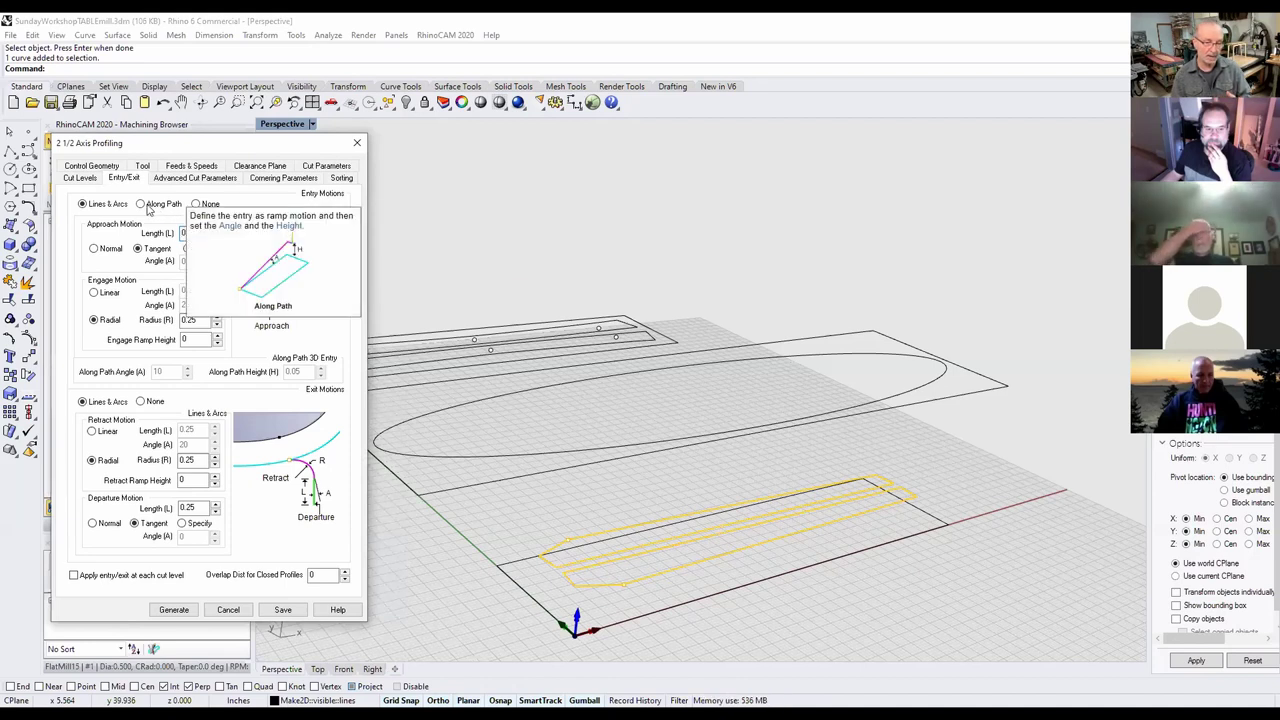
pyautogui.click(147, 205)
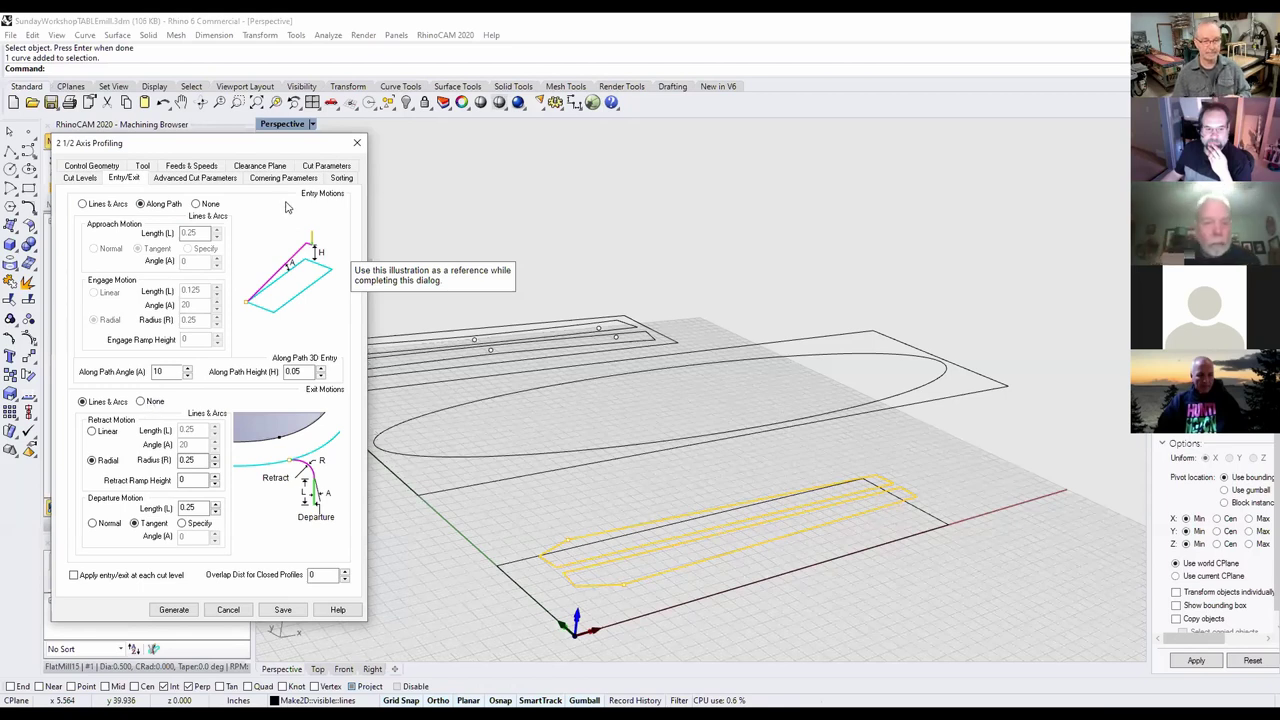
pyautogui.click(336, 168)
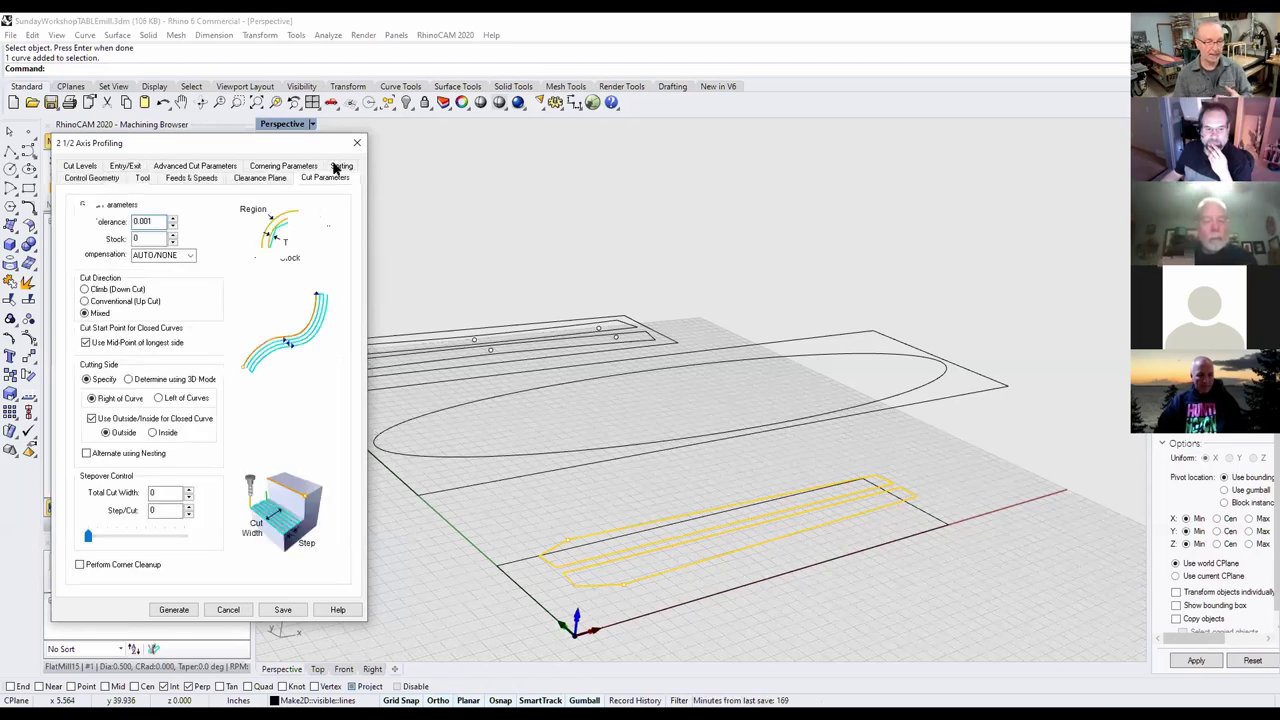
# Set the profiling operation's cut feed rate to 80 in/min.
pyautogui.click(200, 179)
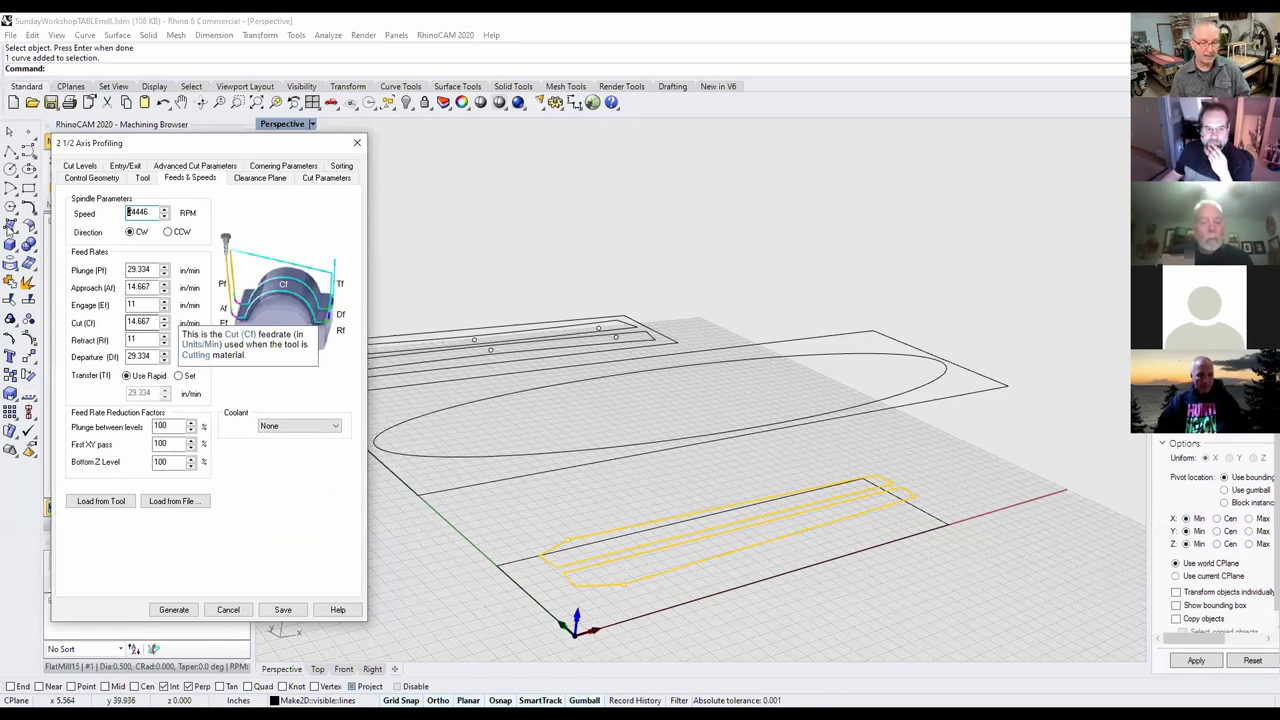
pyautogui.doubleClick(139, 320)
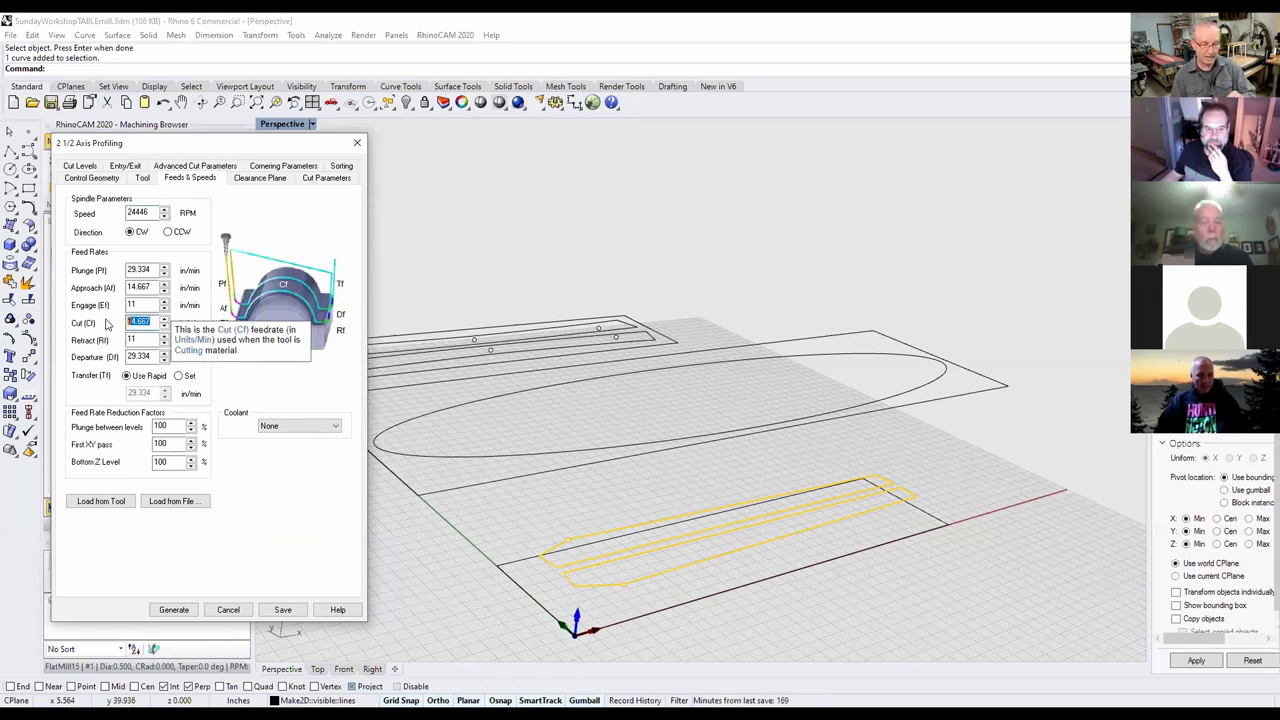
pyautogui.write('1')
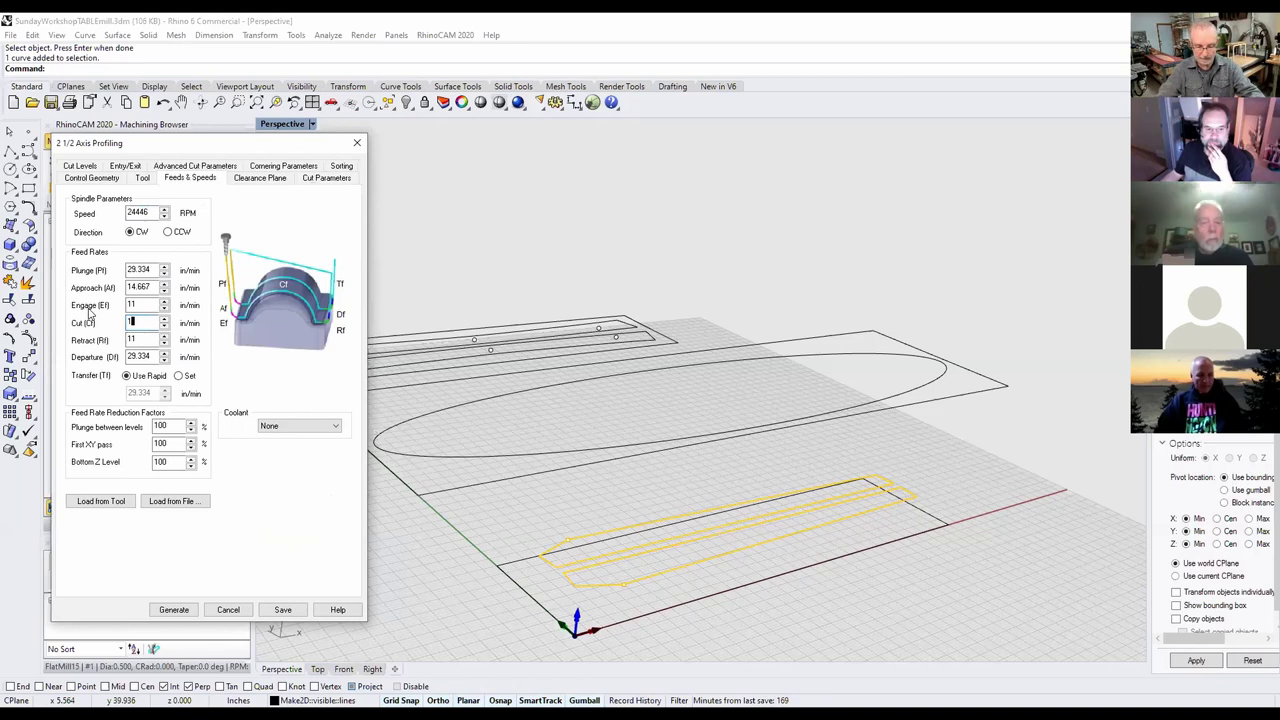
pyautogui.write('0')
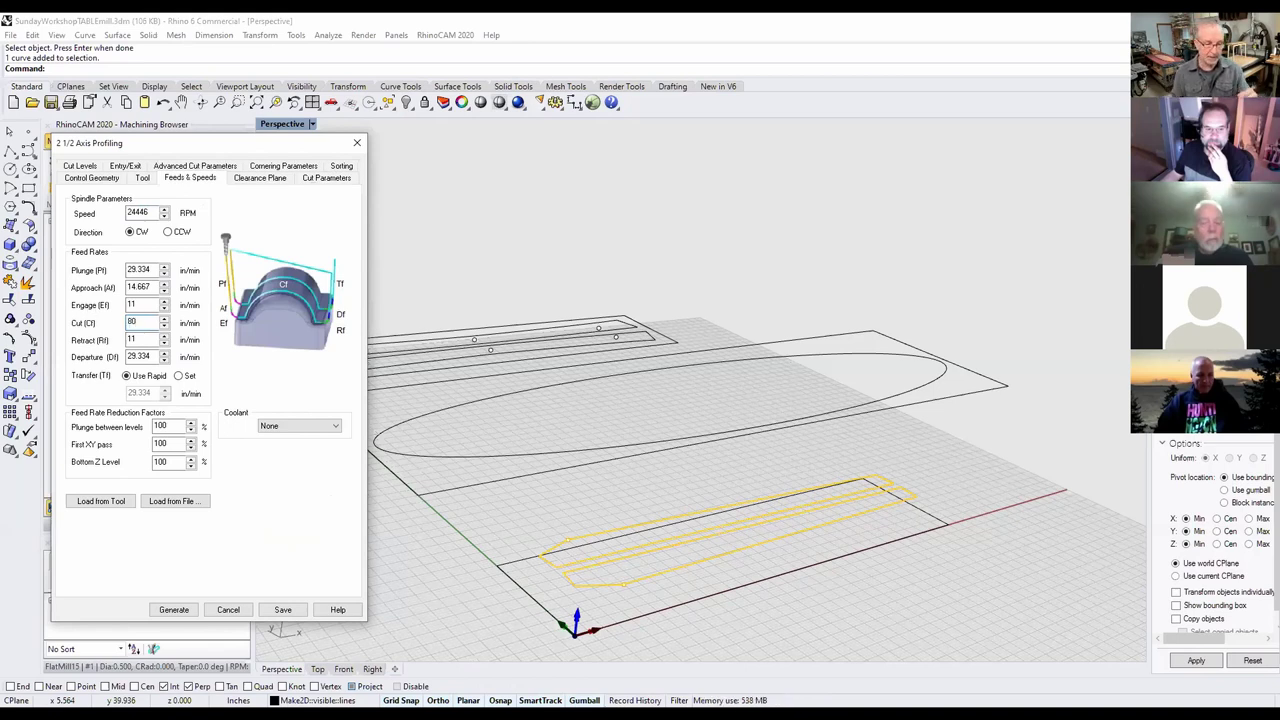
# Set the plunge, approach, engage, retract and departure feed rates of the profiling operation to 50 in/min each.
pyautogui.doubleClick(140, 270)
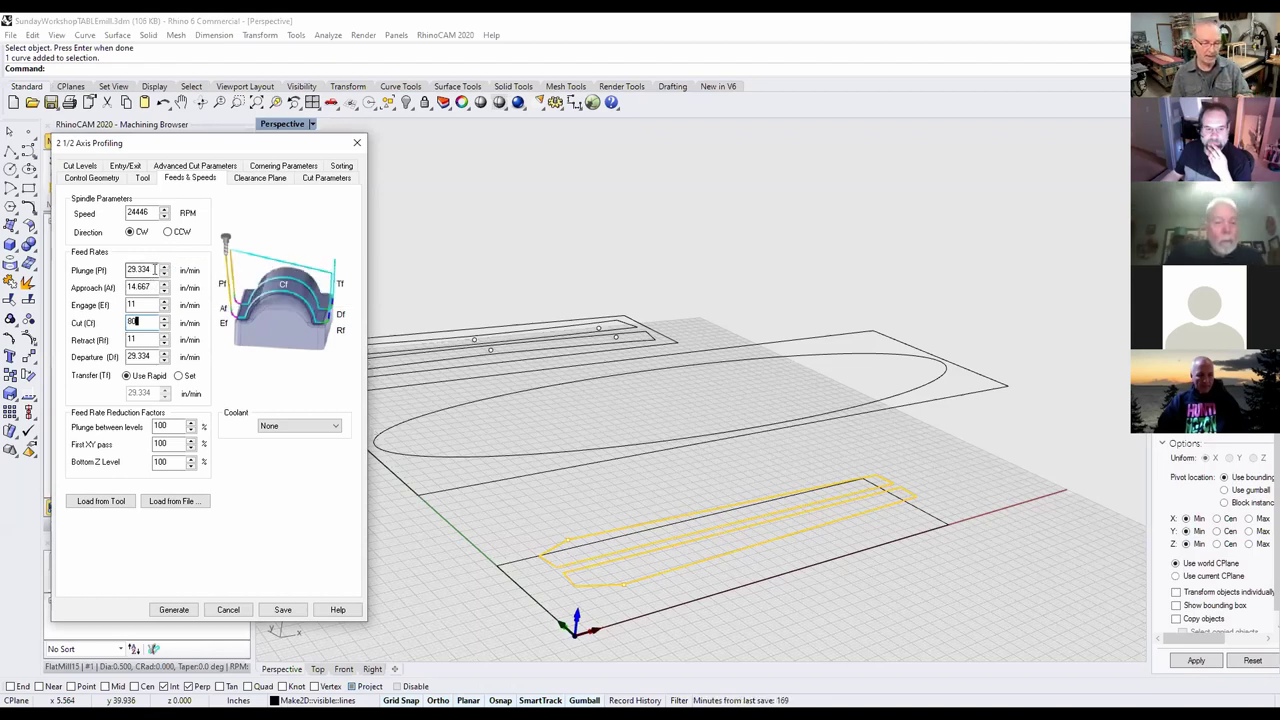
pyautogui.write('50')
pyautogui.press('Tab')
pyautogui.write('50')
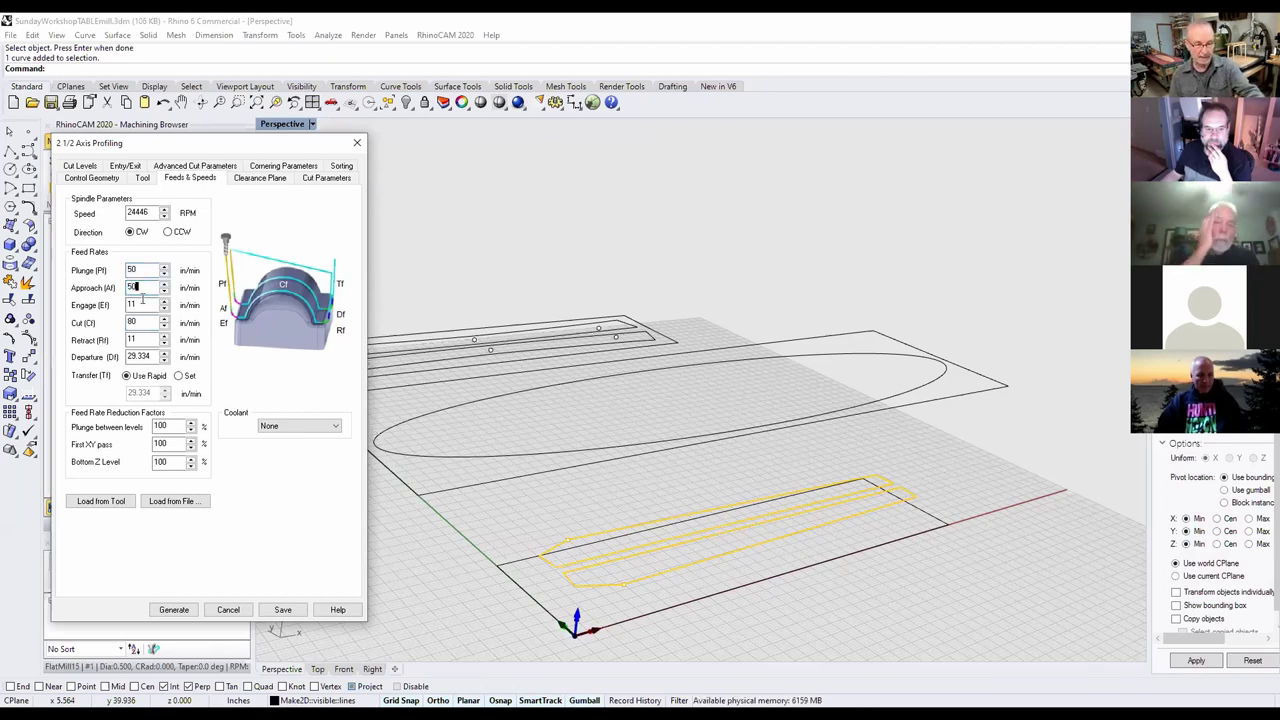
pyautogui.press('Tab')
pyautogui.write('50')
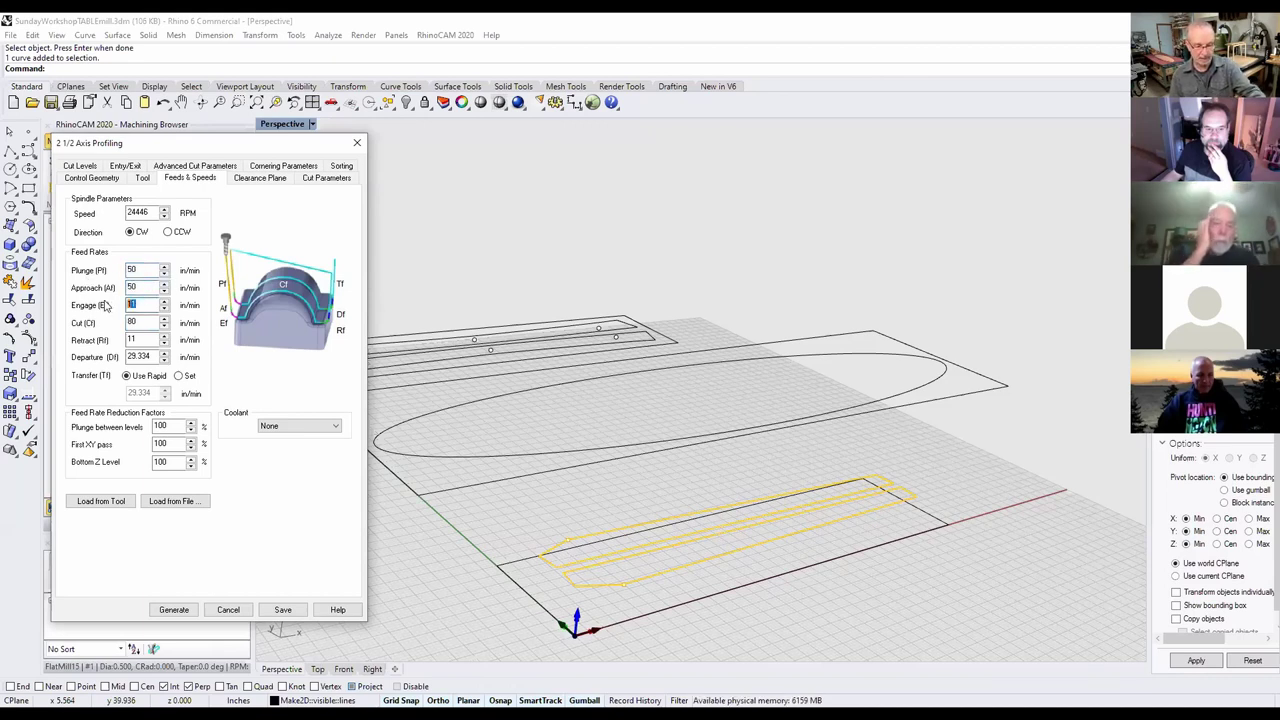
pyautogui.press('Tab')
pyautogui.press('Tab')
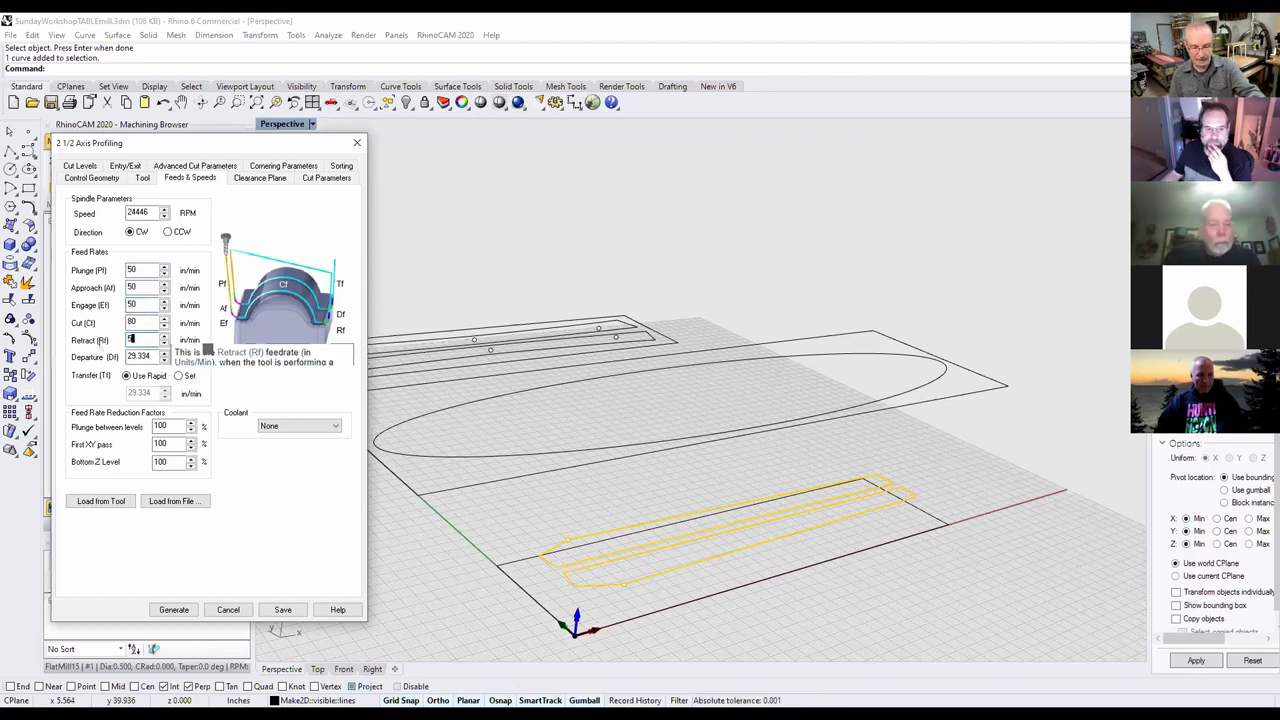
pyautogui.write('50')
pyautogui.press('Tab')
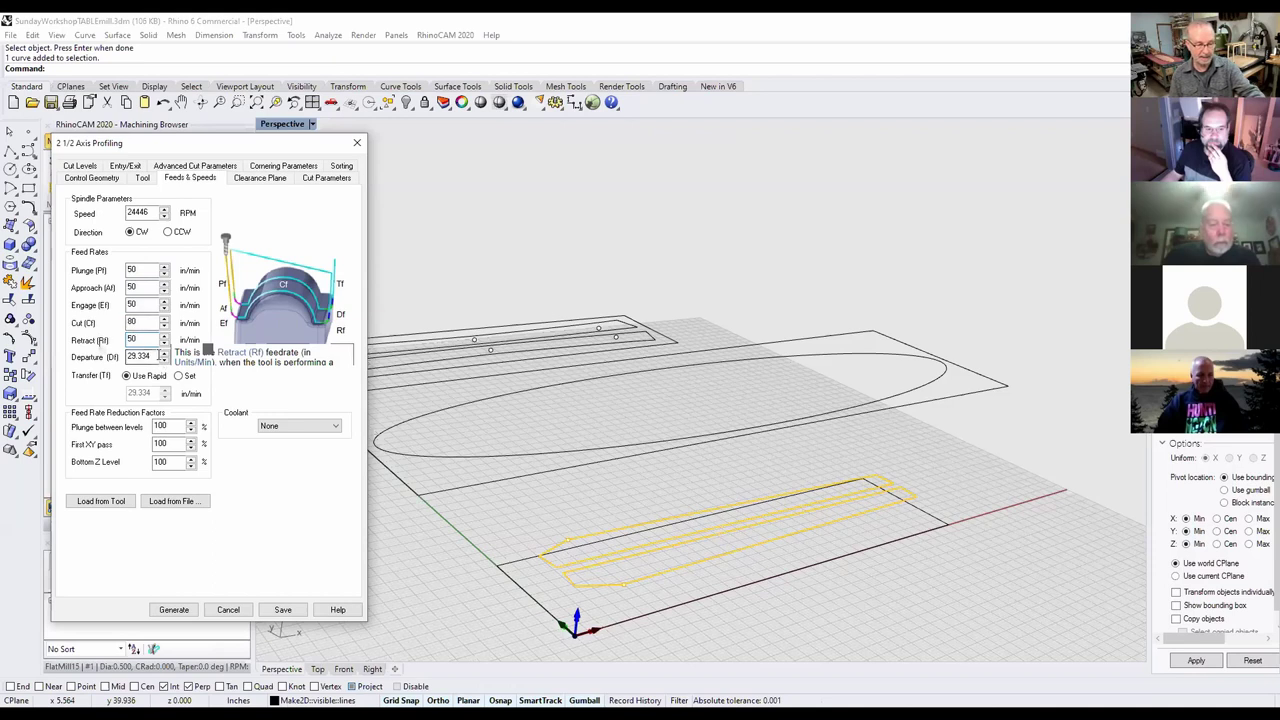
pyautogui.write('50')
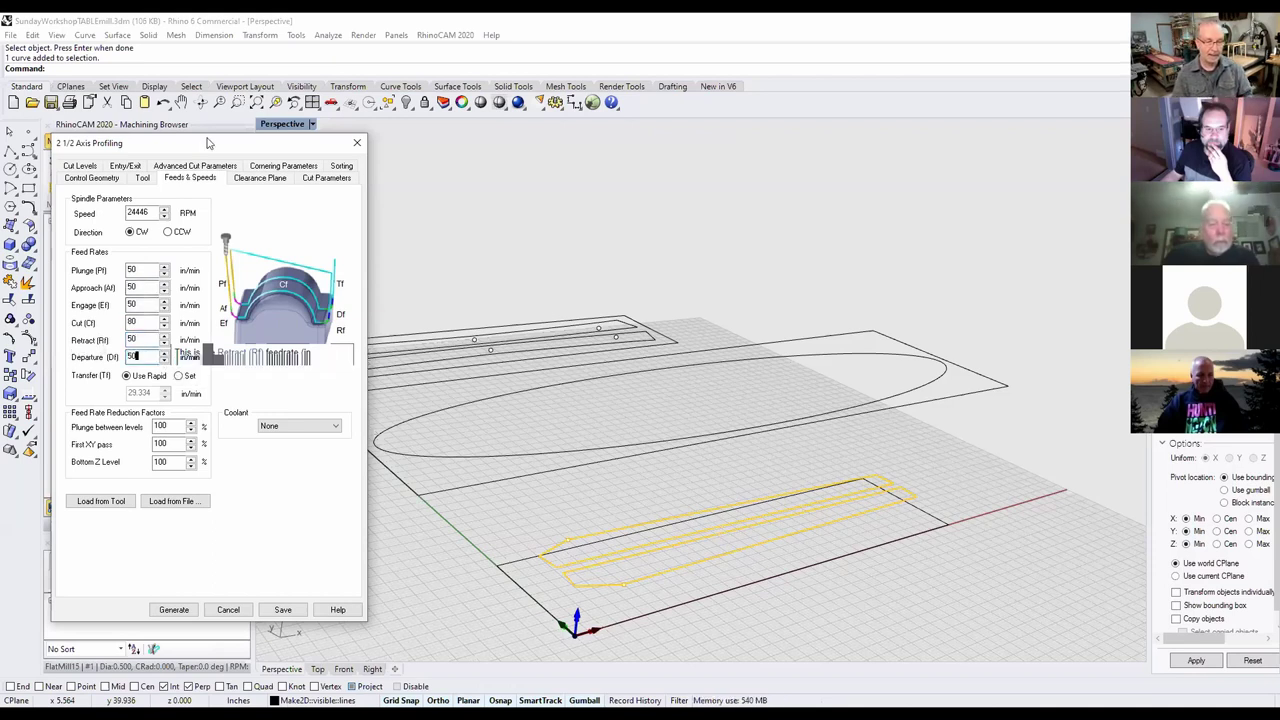
# Set the profiling operation's total cut depth to 1.5 and its rough depth to 0.25.
pyautogui.click(80, 166)
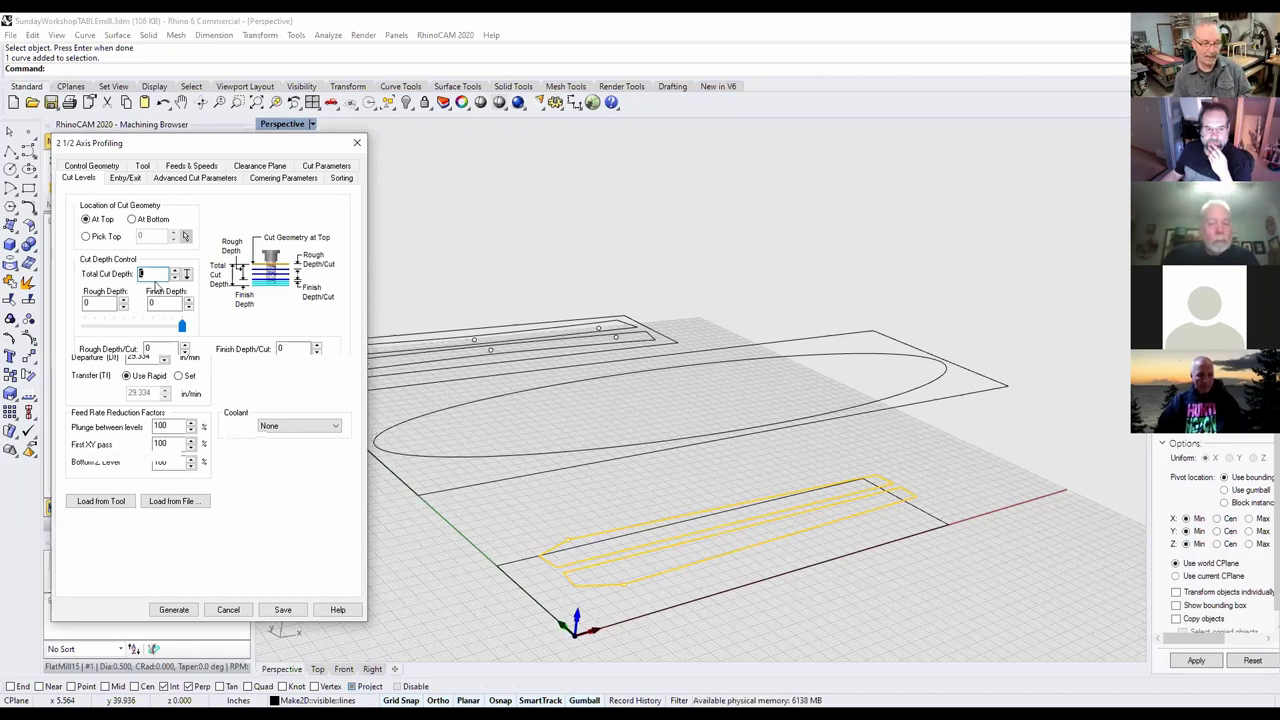
pyautogui.write('1')
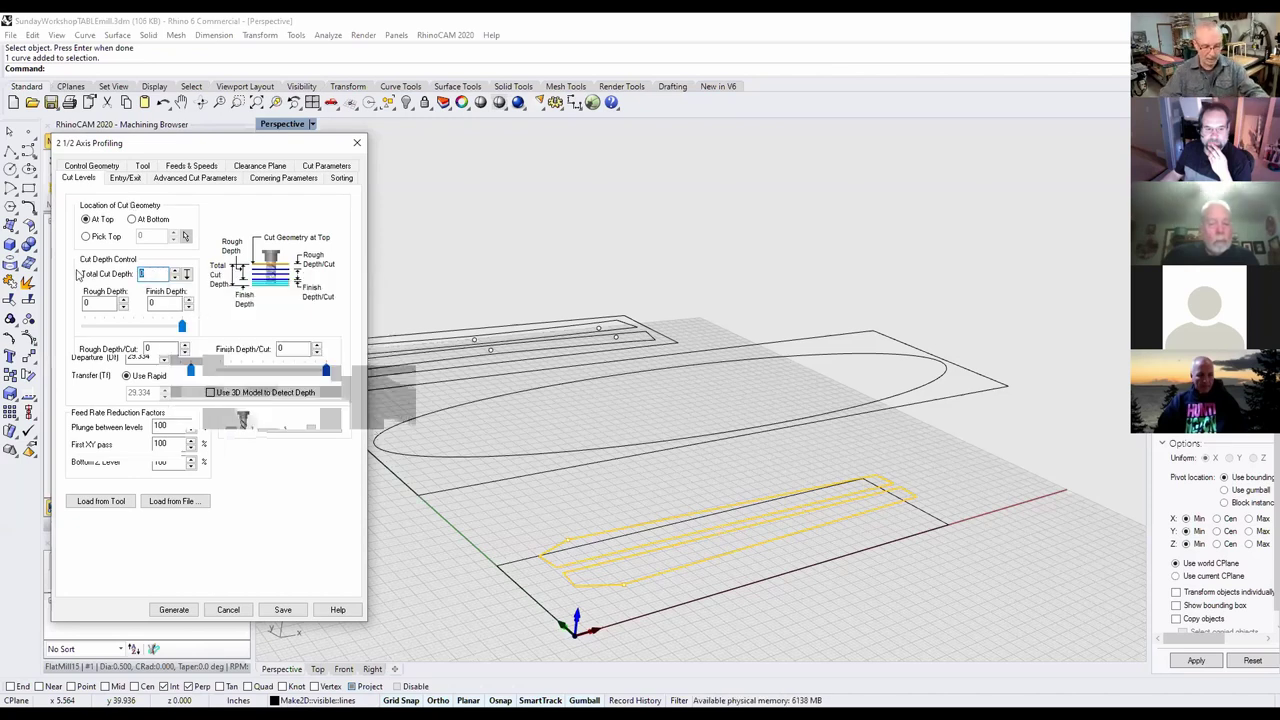
pyautogui.write('.5')
pyautogui.click(100, 304)
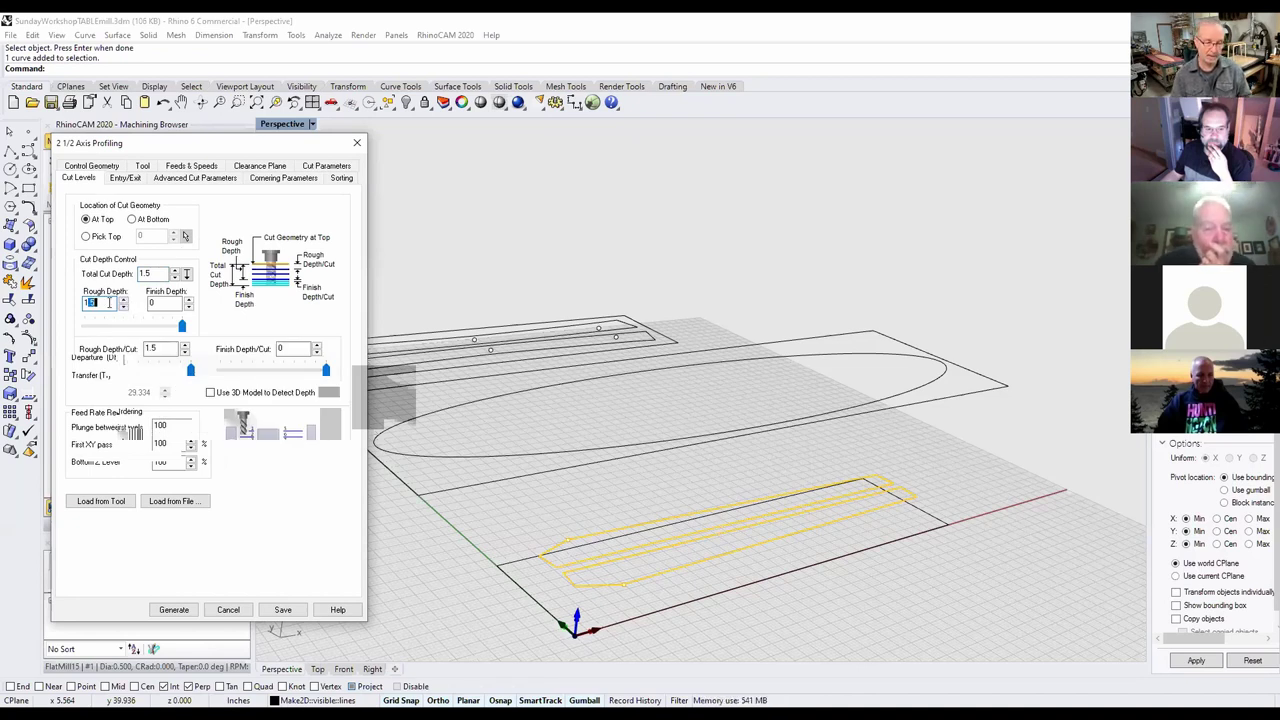
pyautogui.click(110, 302)
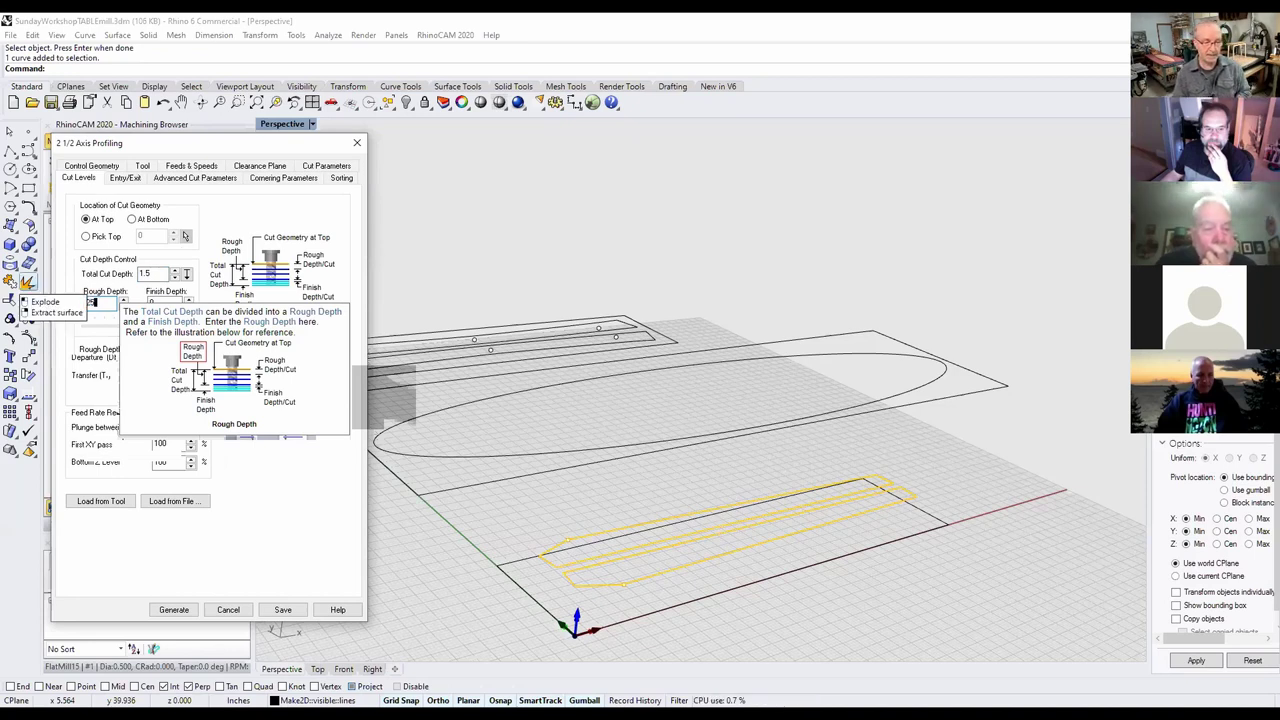
pyautogui.write('0.25')
pyautogui.press('Tab')
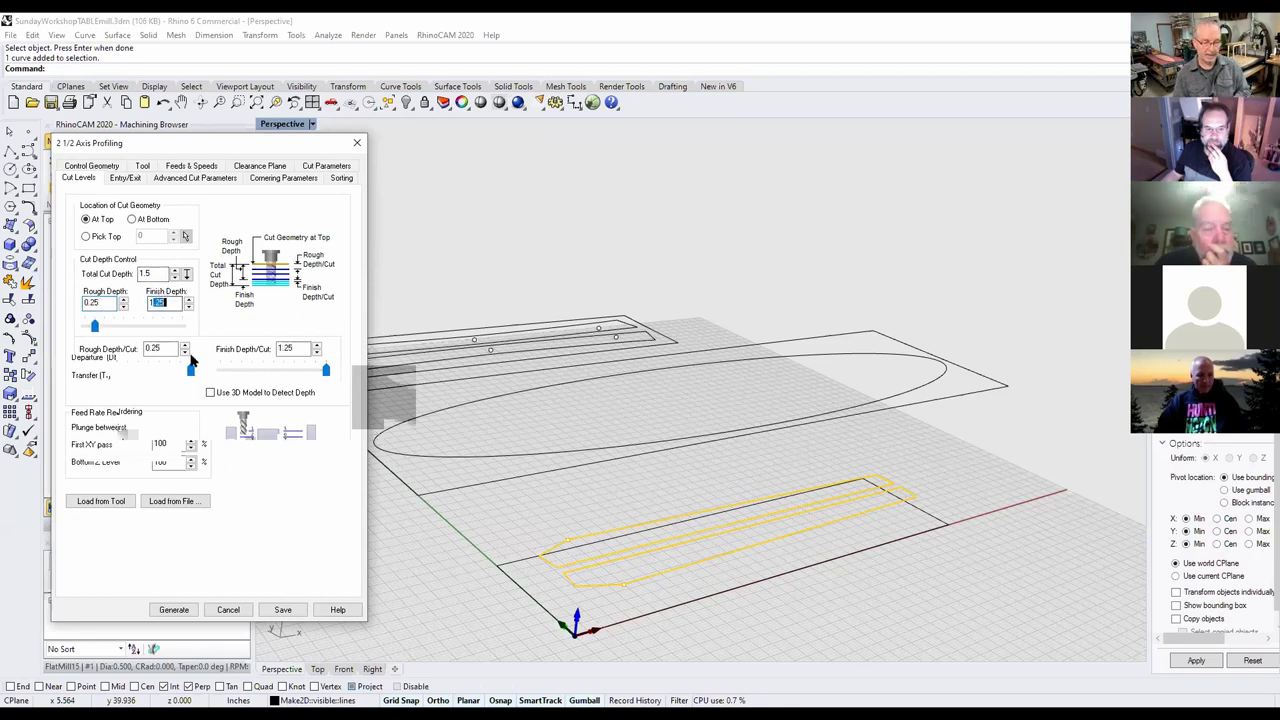
# Set the finish depth per cut to .25 and generate the profiling toolpath for the legs.
pyautogui.click(276, 347)
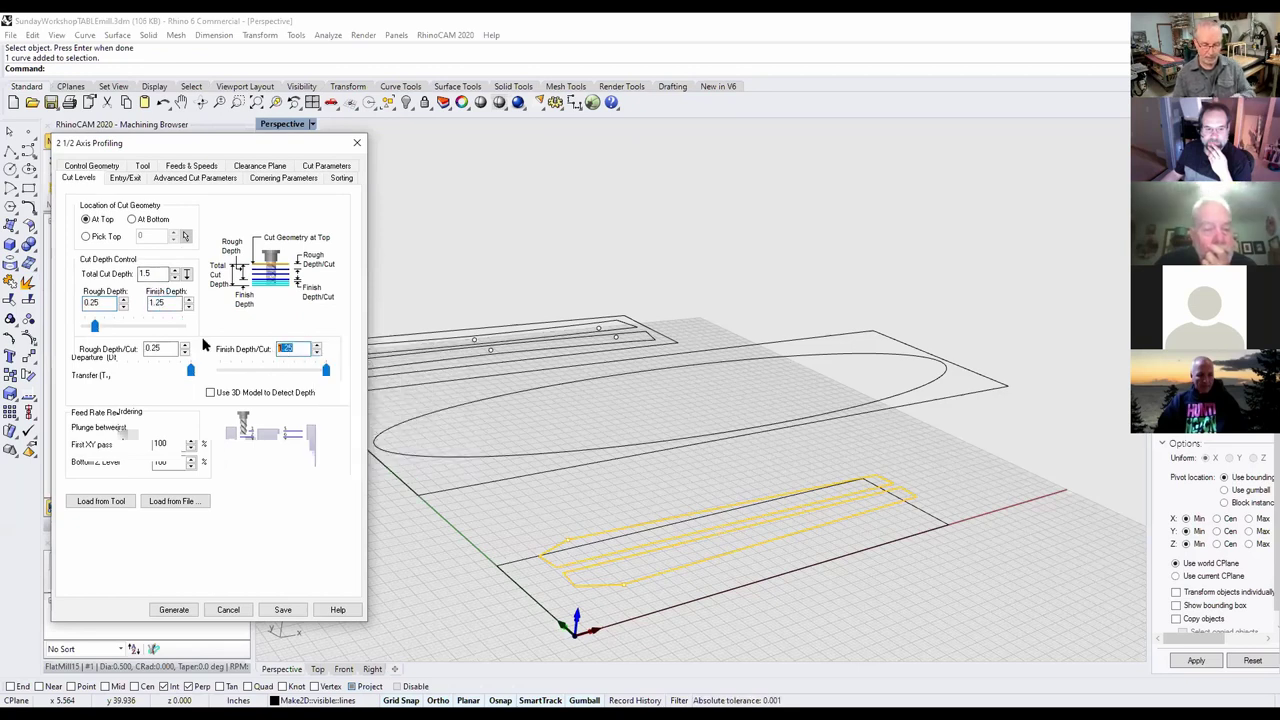
pyautogui.press('BackSpace')
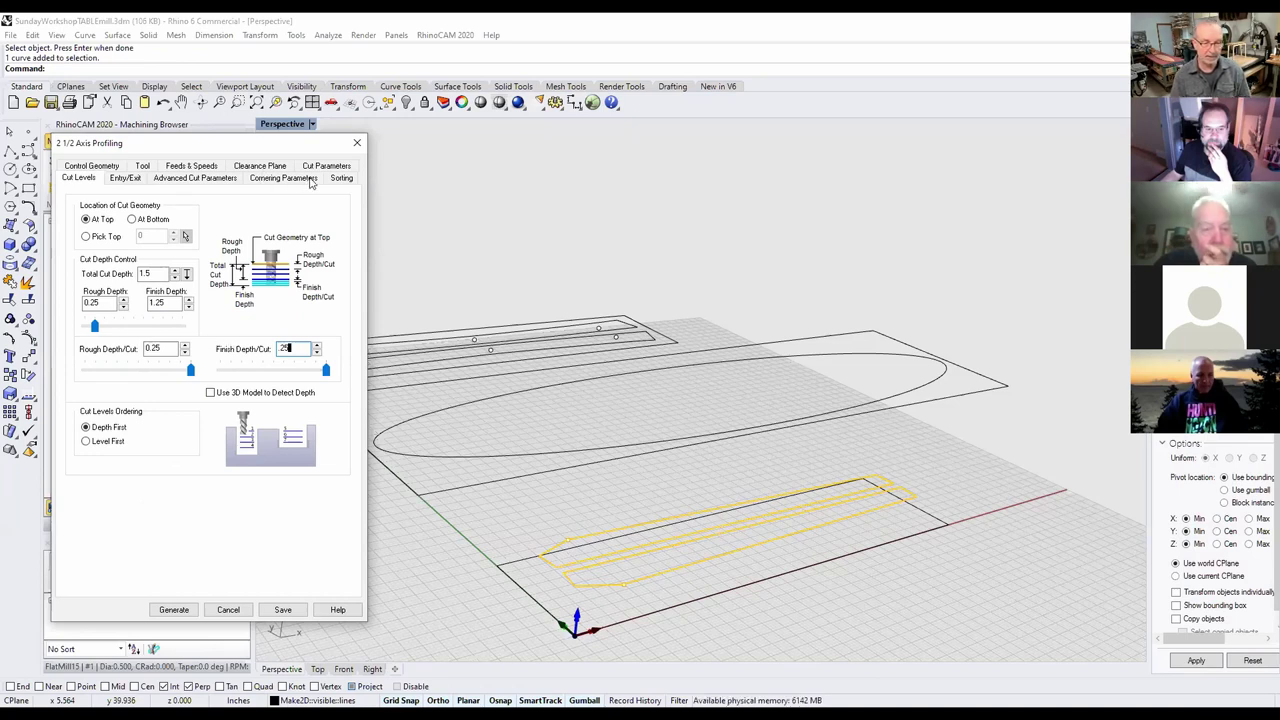
pyautogui.click(181, 611)
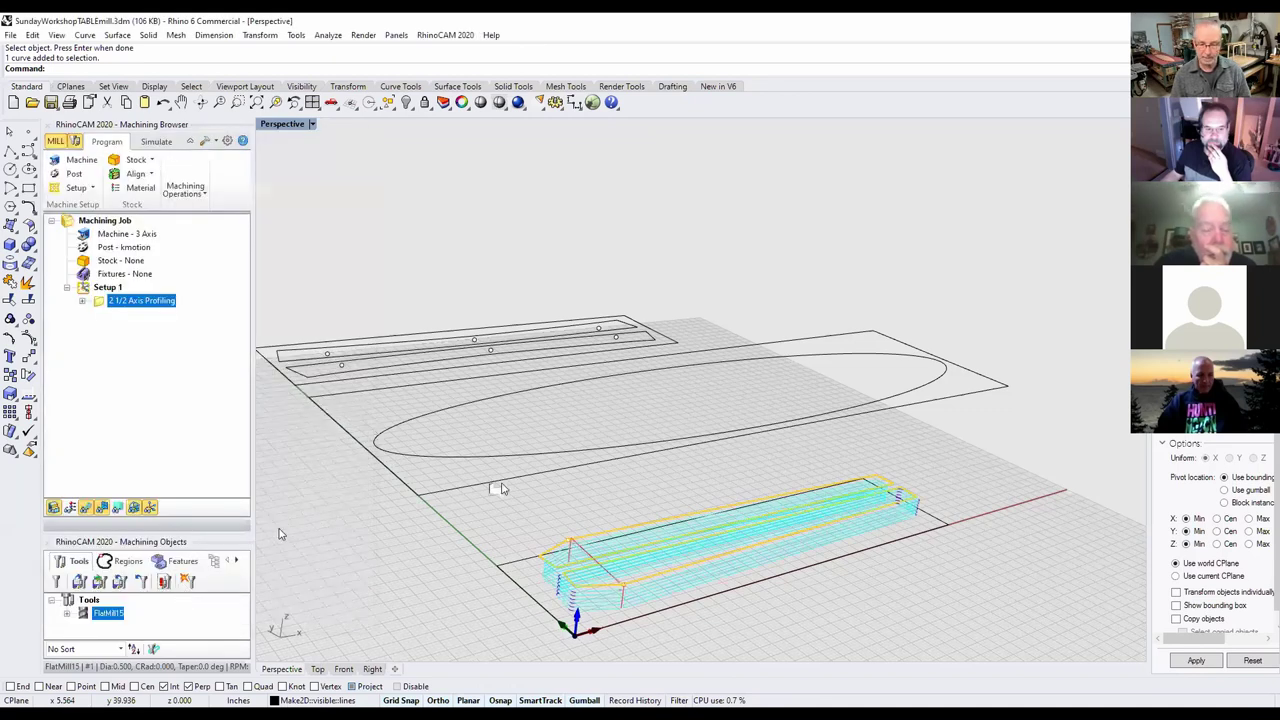
pyautogui.press('Up')
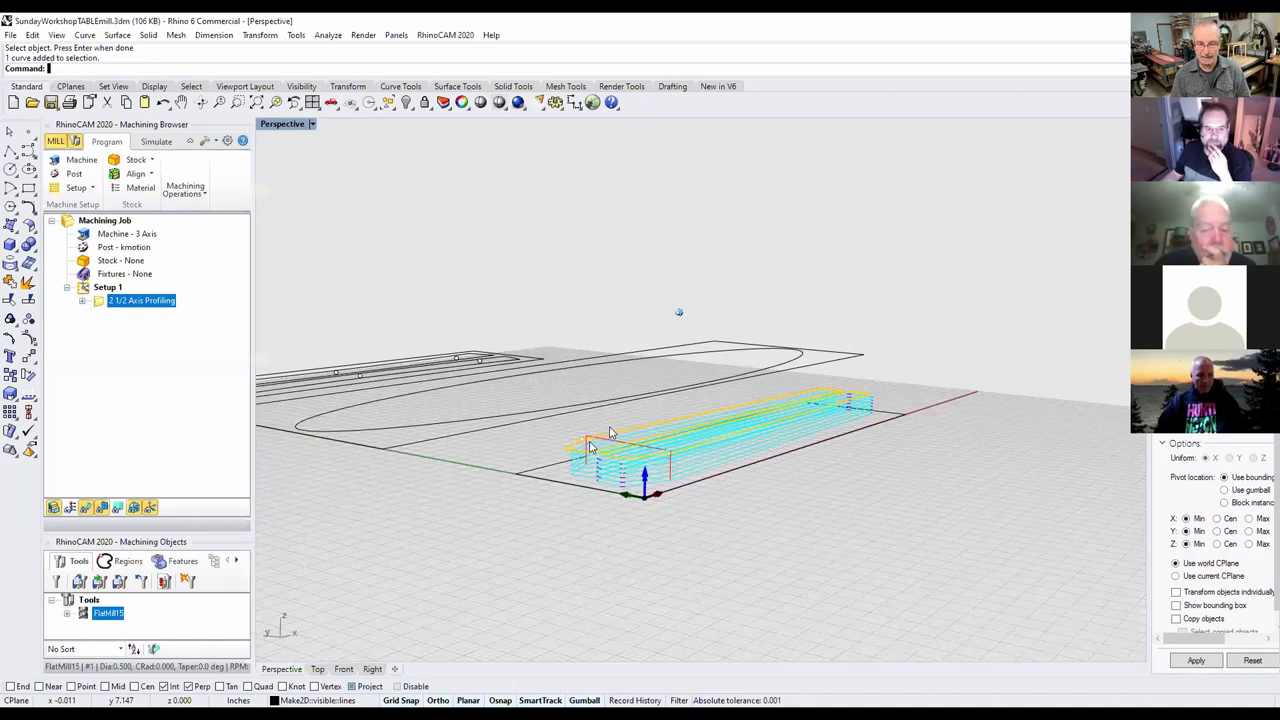
pyautogui.scroll(5, 785, 283)
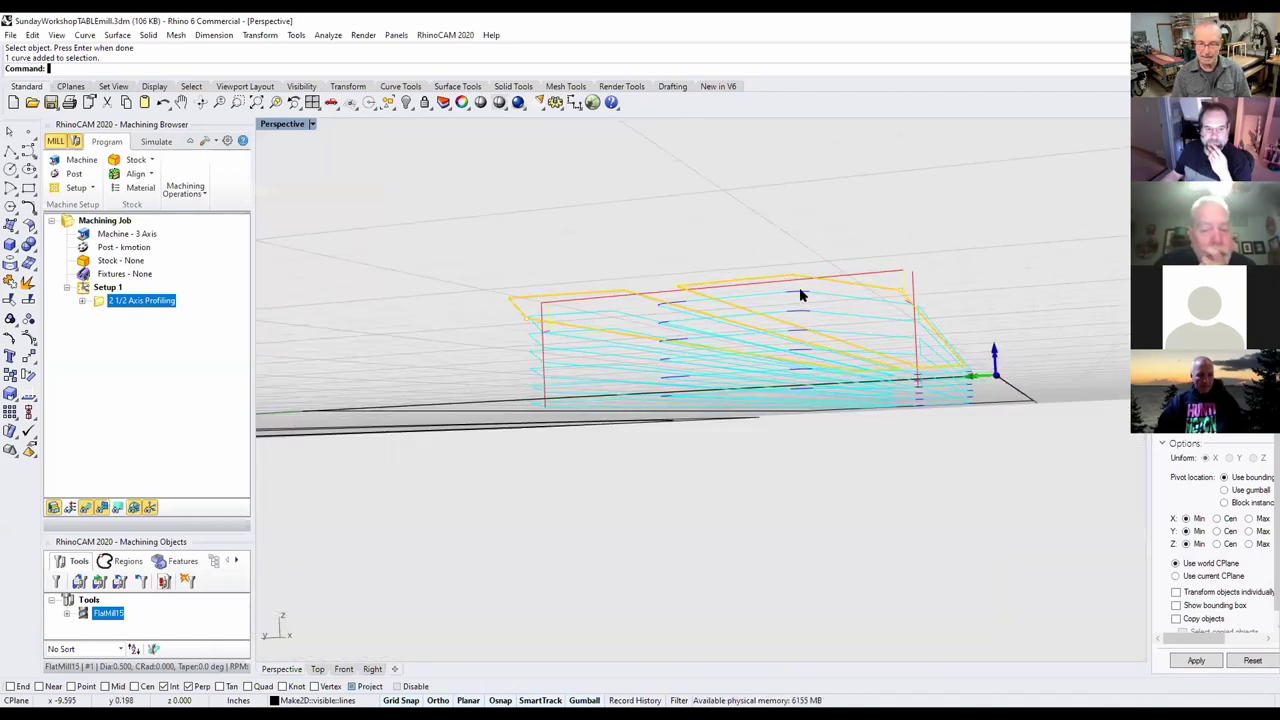
pyautogui.moveTo(847, 357); pyautogui.dragTo(852, 391, button='right')
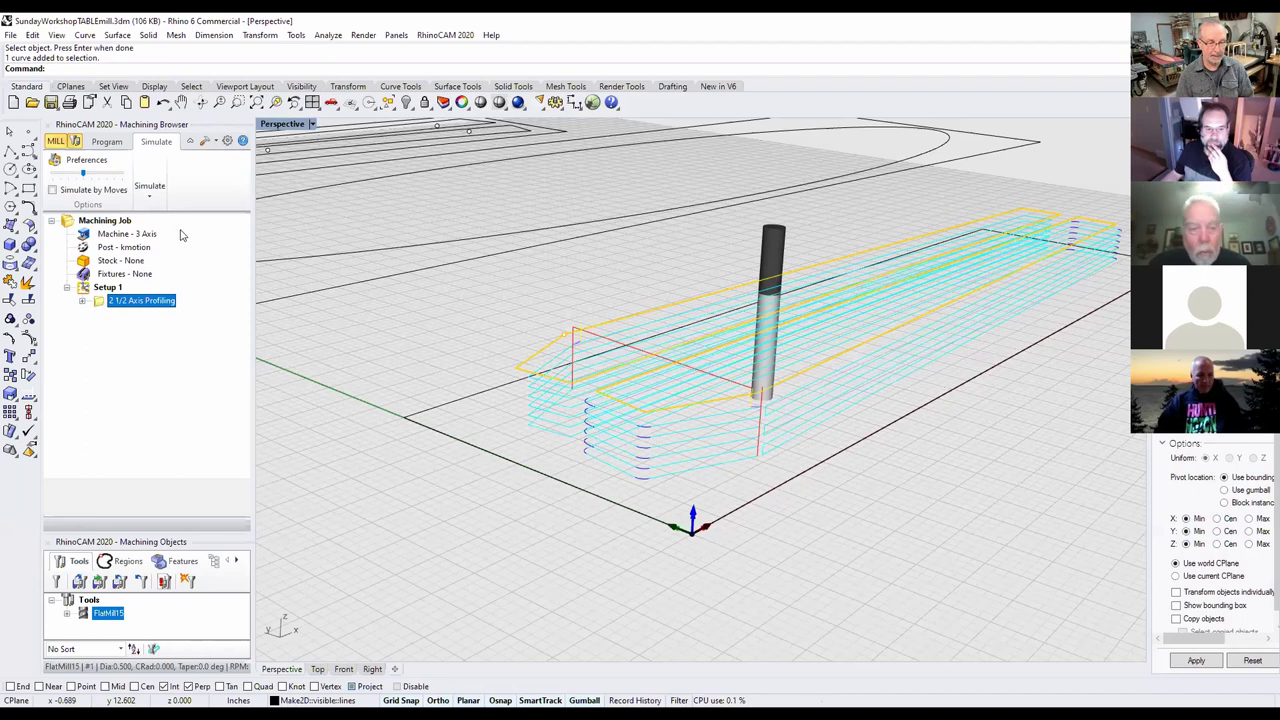
# Reopen the 2 1/2 Axis Profiling operation and add rectangular bridges with a height of 0.125 and a length of 0.5.
pyautogui.doubleClick(120, 300)
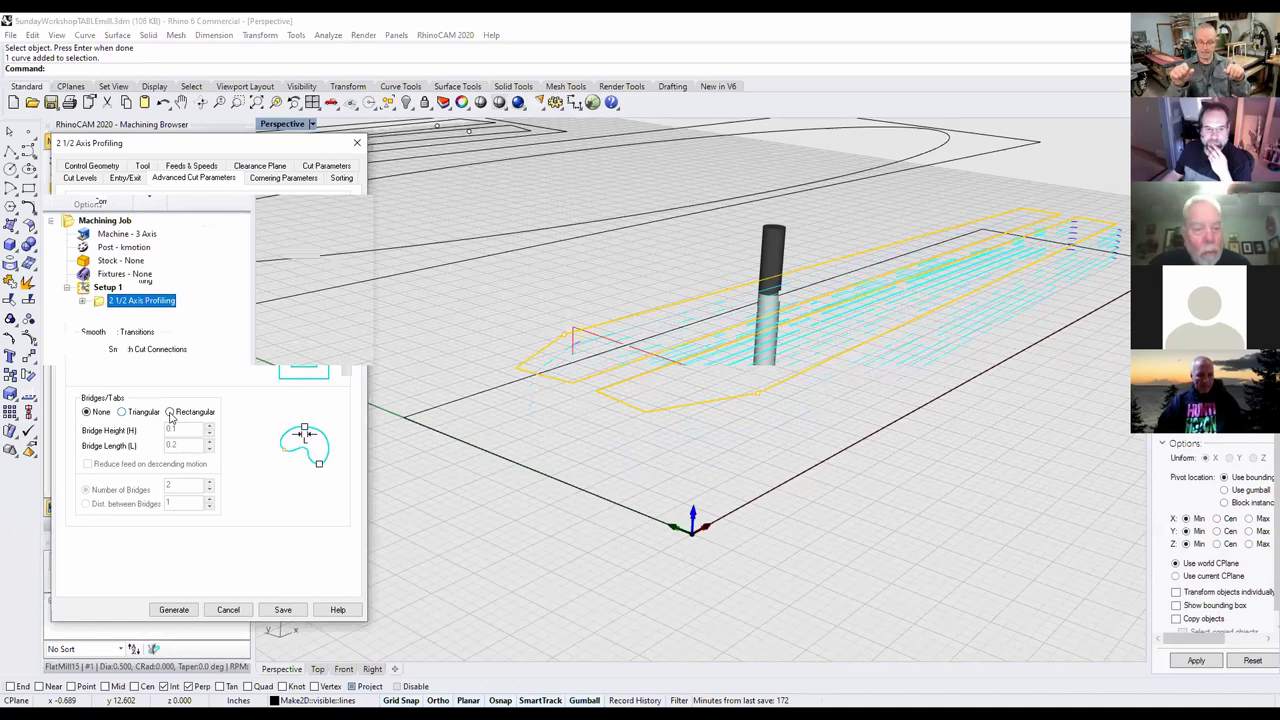
pyautogui.click(170, 413)
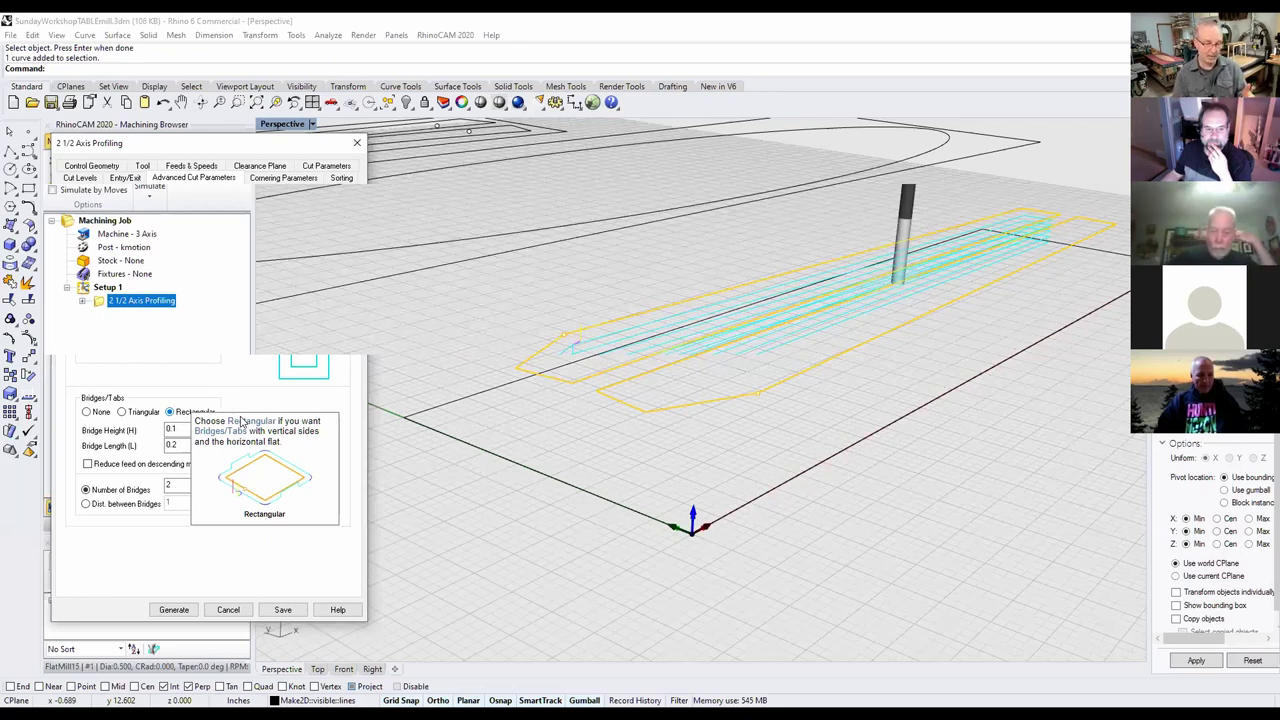
pyautogui.write('25')
pyautogui.click(204, 446)
pyautogui.write('5')
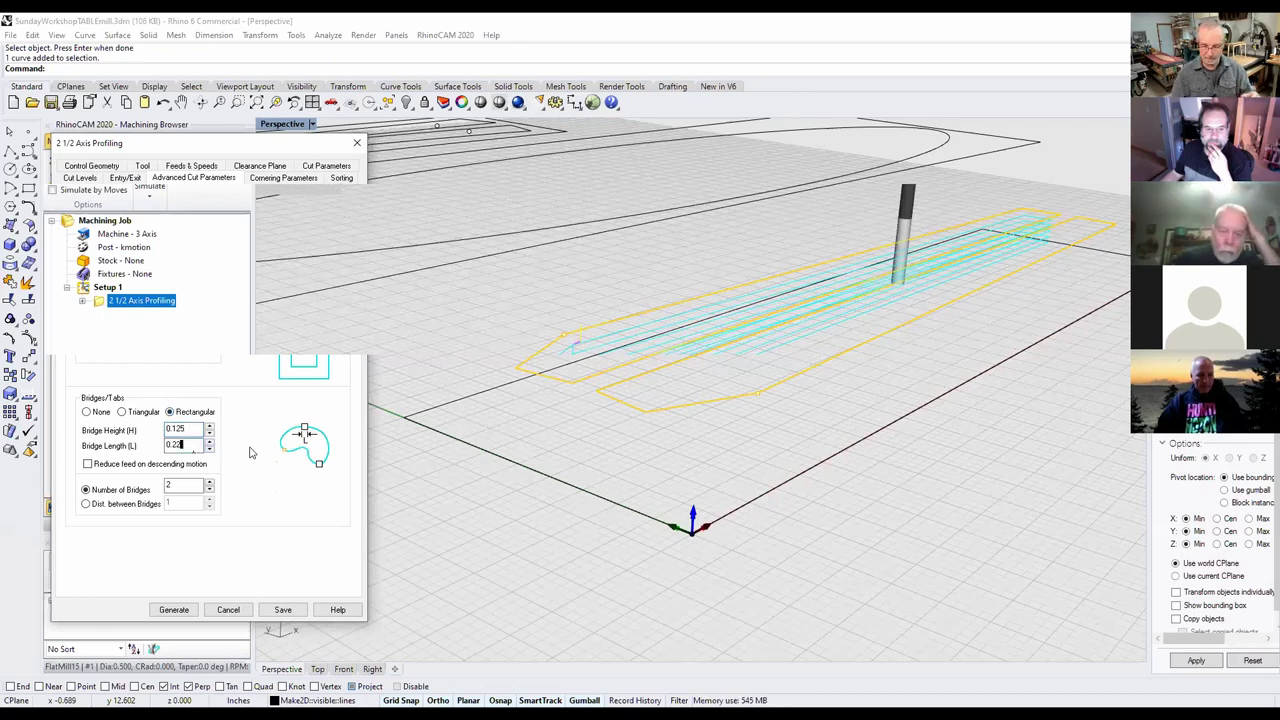
pyautogui.press('BackSpace')
pyautogui.press('BackSpace')
pyautogui.write('5')
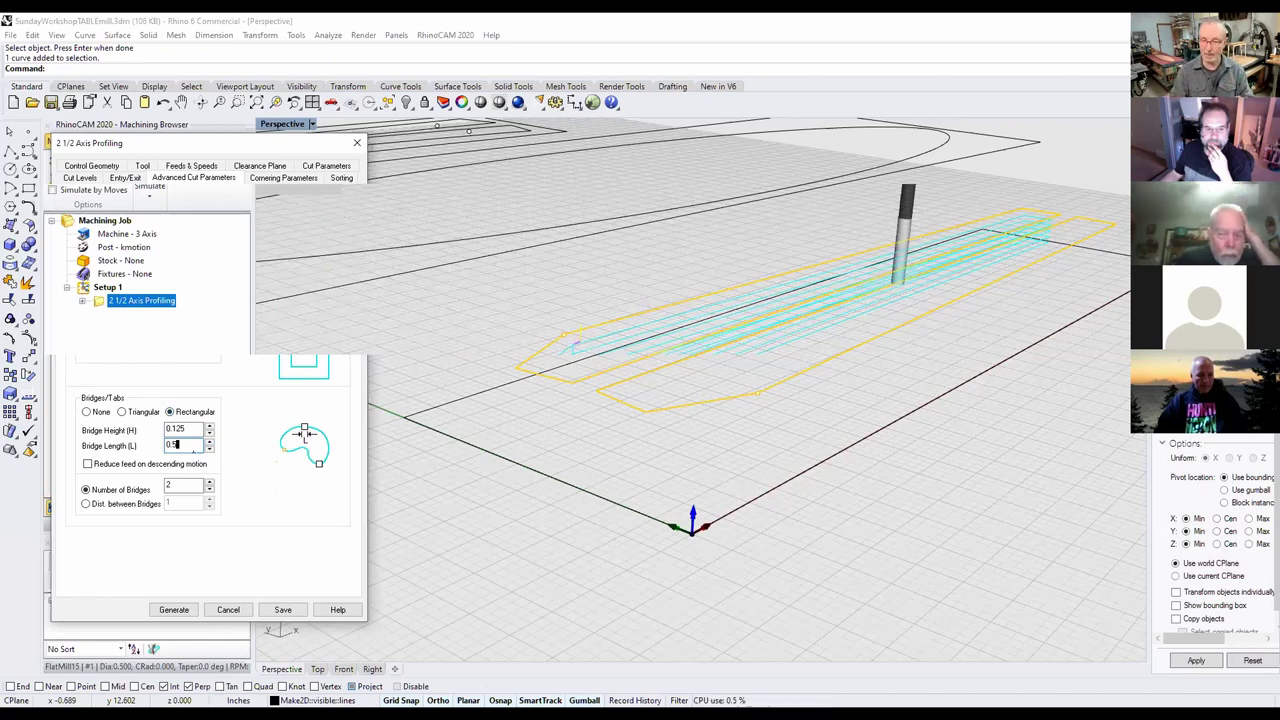
# Increase the number of bridges in the profiling operation and regenerate its toolpath.
pyautogui.click(211, 482)
pyautogui.click(211, 482)
pyautogui.click(173, 610)
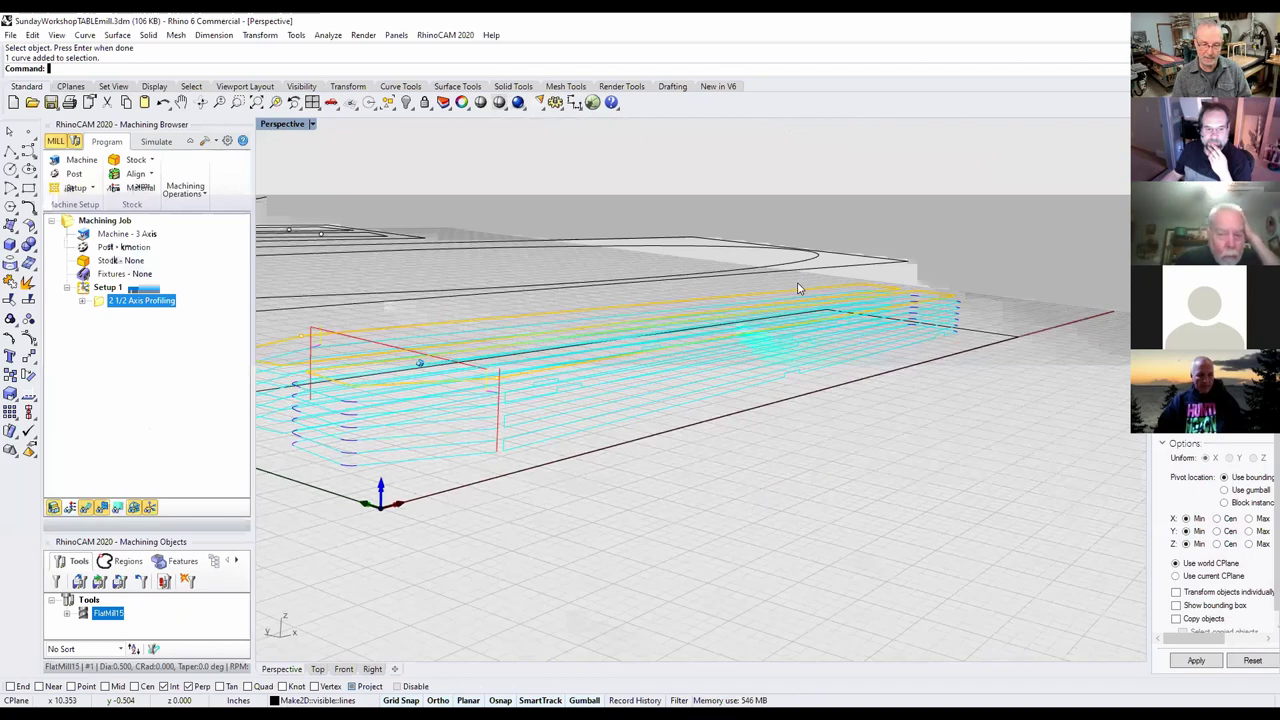
pyautogui.scroll(3, 700, 335)
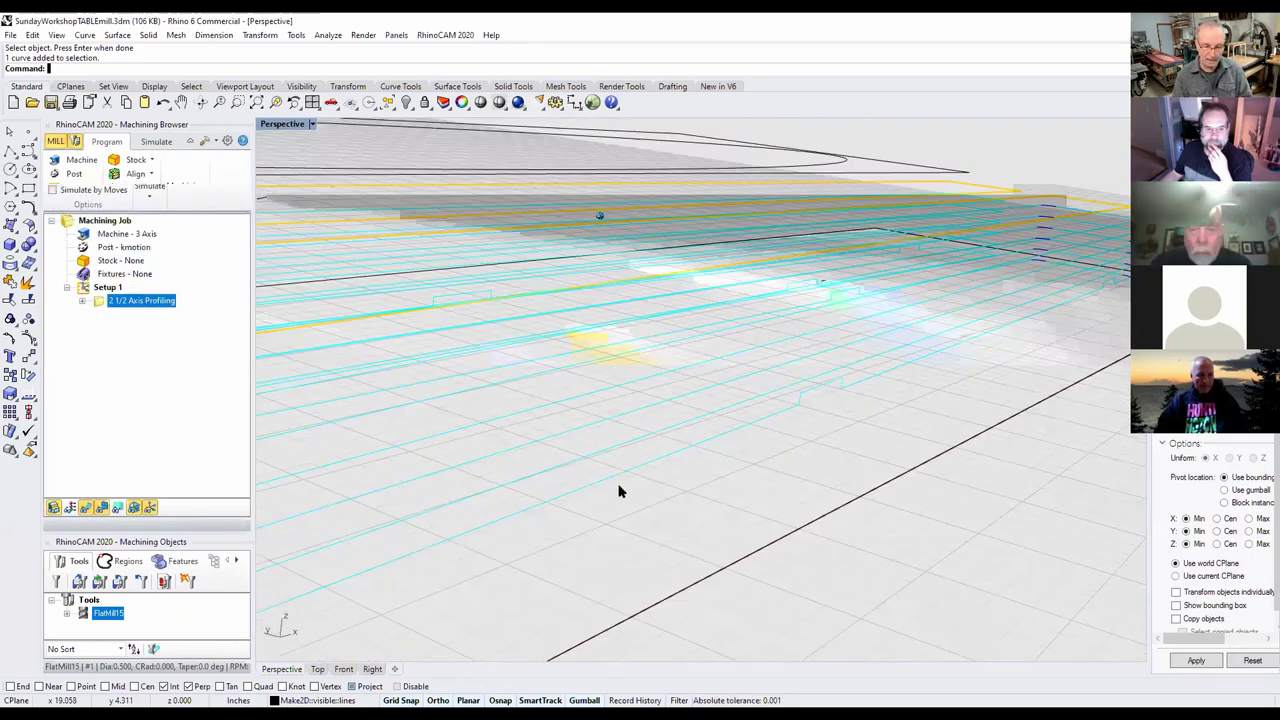